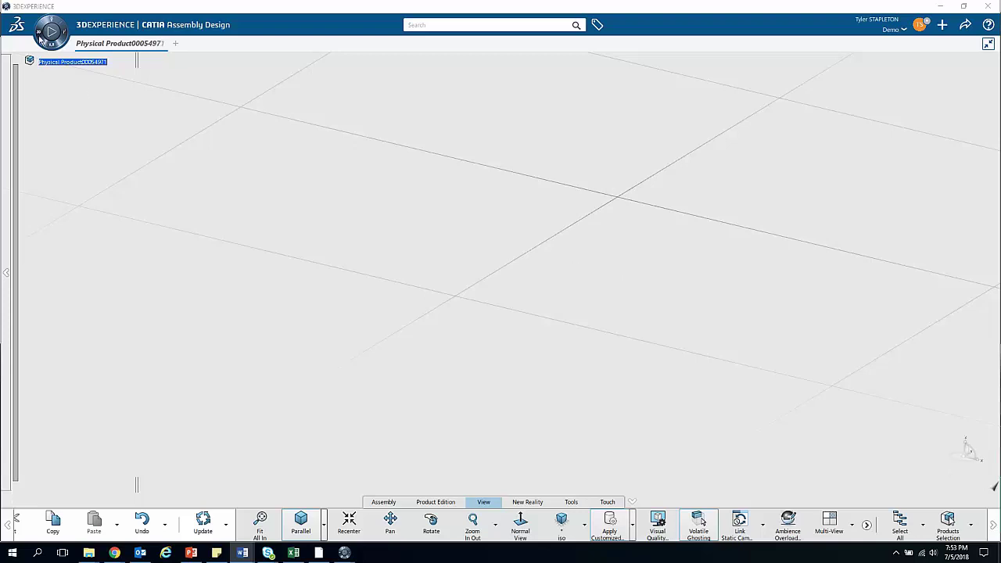
pyautogui.click(40, 33)
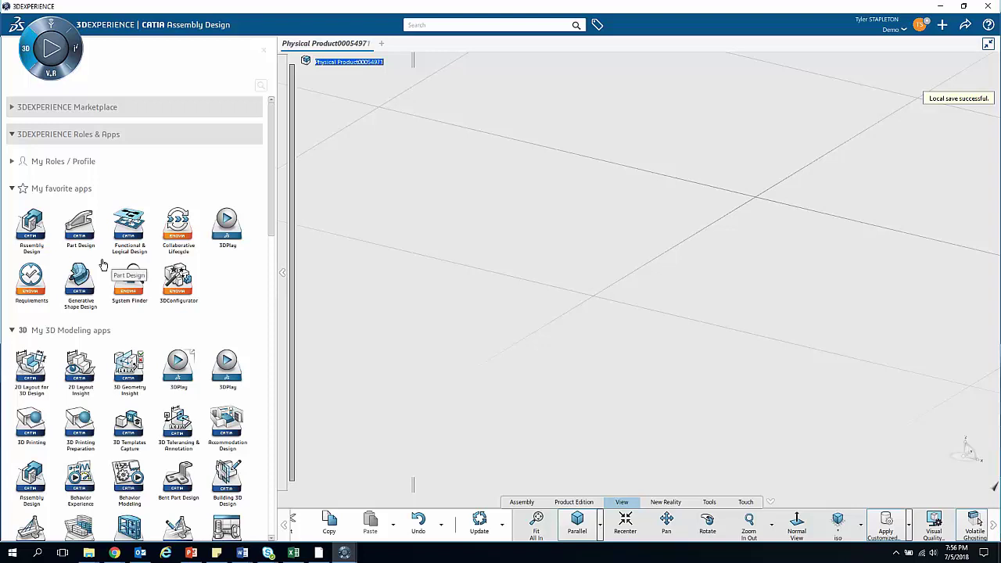
pyautogui.click(265, 54)
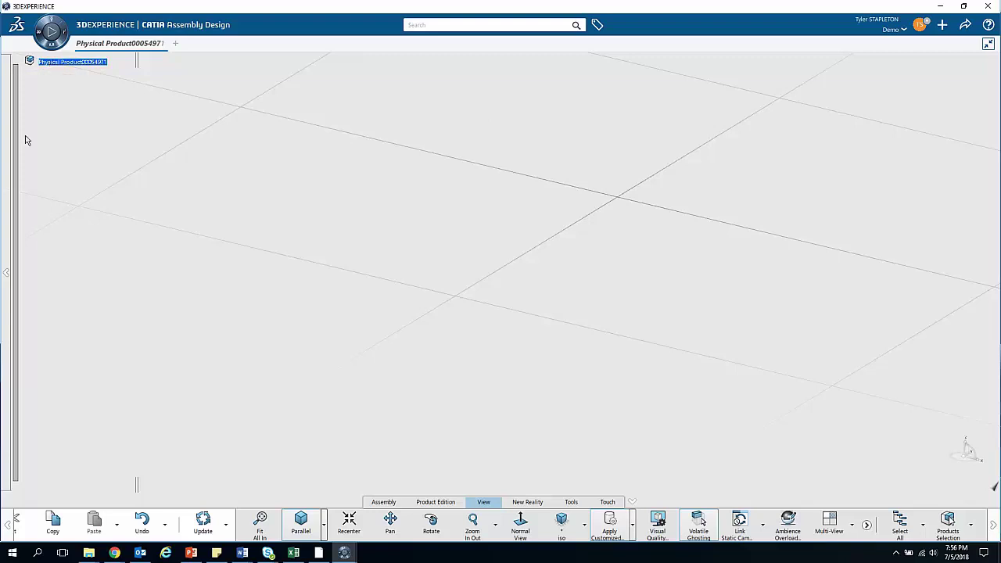
# Step: Switch to the 3DEXPERIENCE dashboard in Chrome and launch Assembly Design from the favorite apps
pyautogui.click(114, 553)
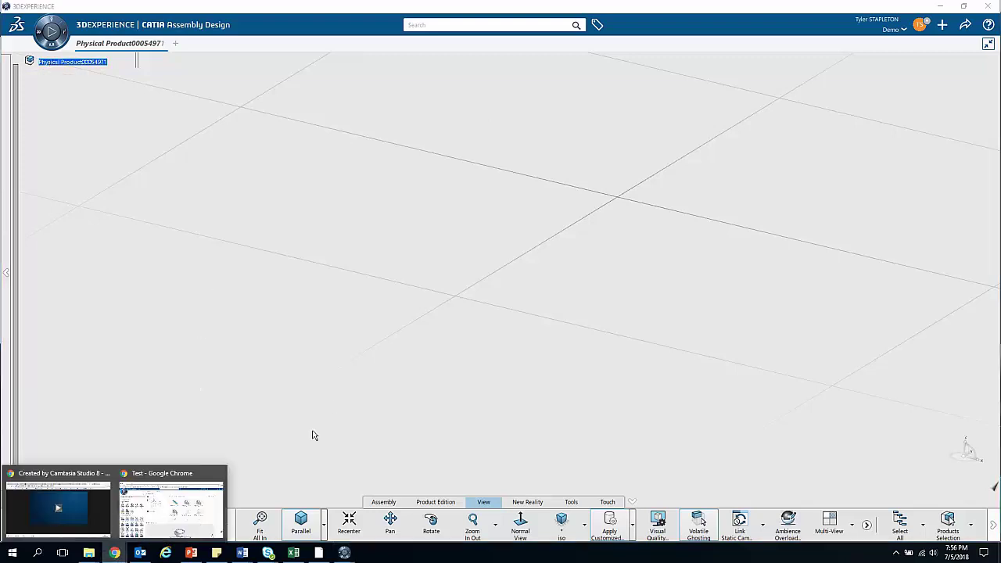
pyautogui.click(169, 509)
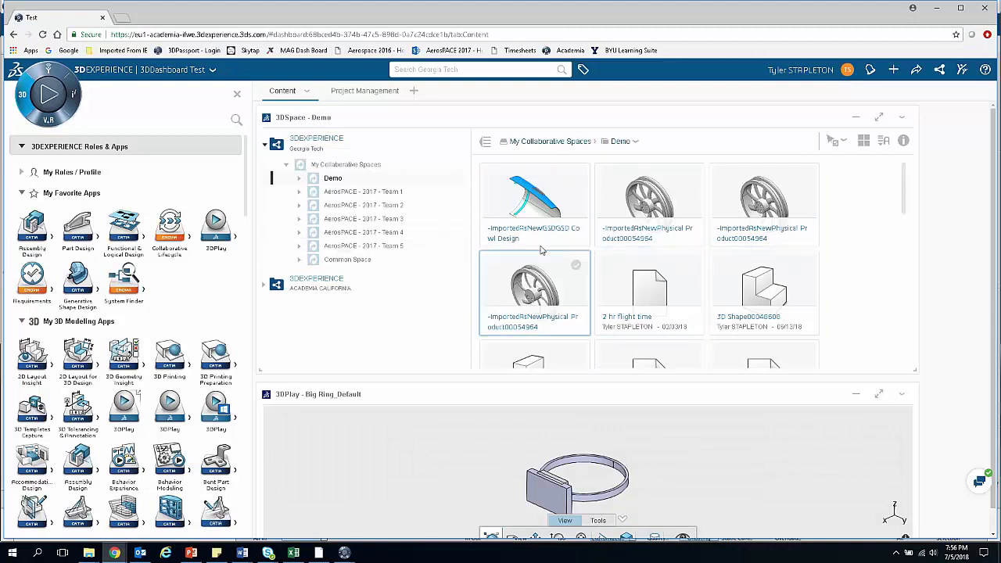
pyautogui.click(29, 227)
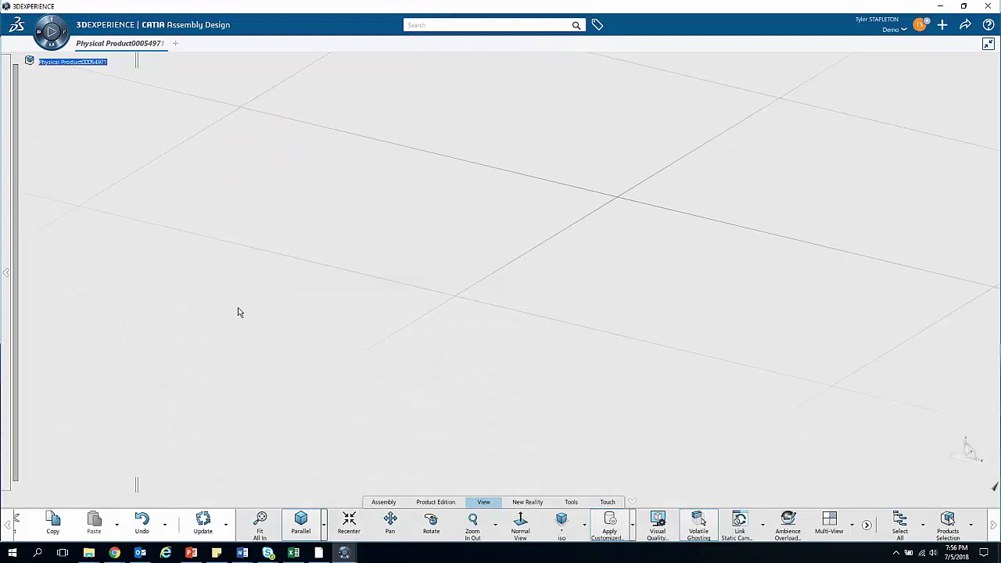
# Step: Insert a new 3D Shape directly under the root physical product
pyautogui.rightClick(72, 68)
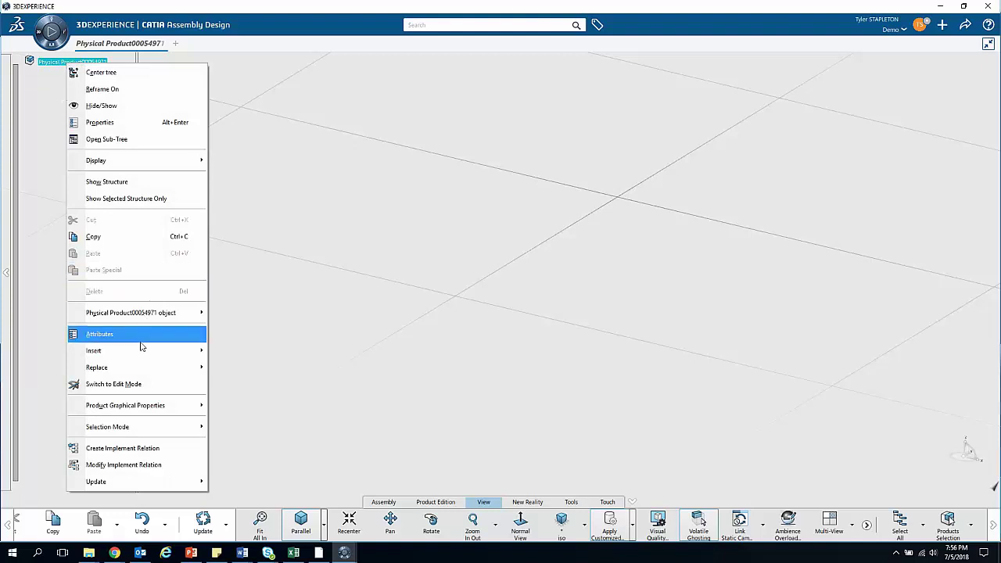
pyautogui.moveTo(140, 348)
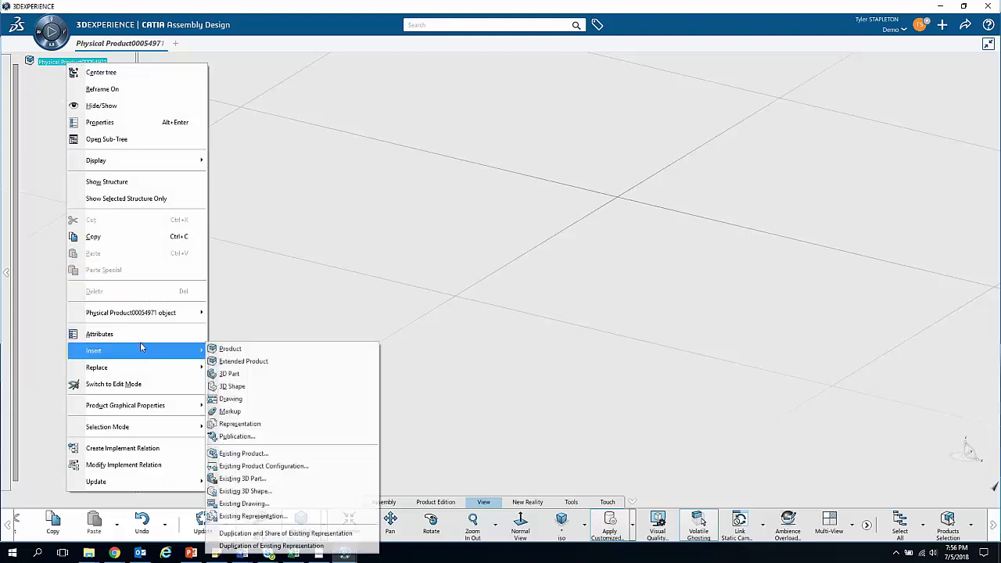
pyautogui.click(258, 388)
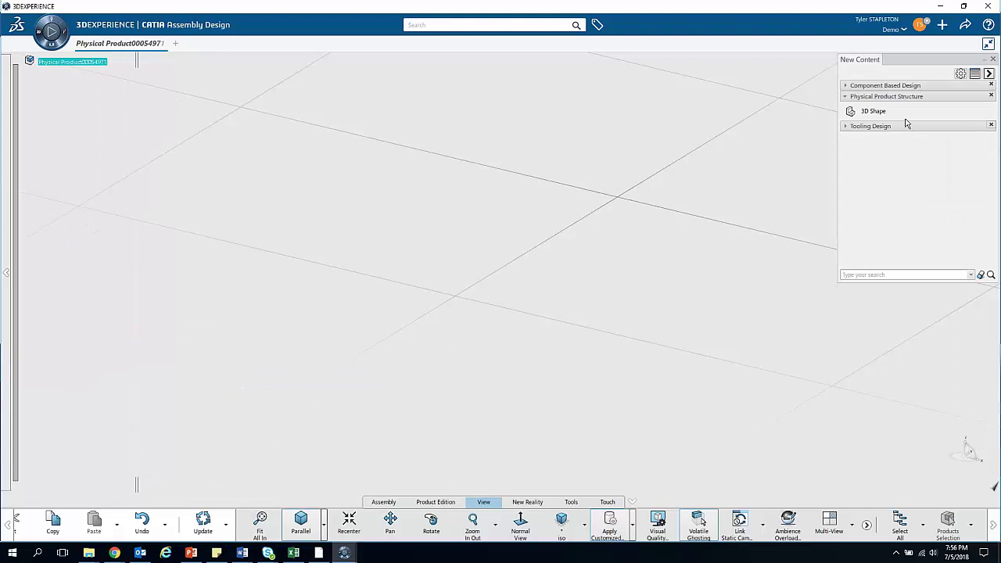
pyautogui.click(860, 111)
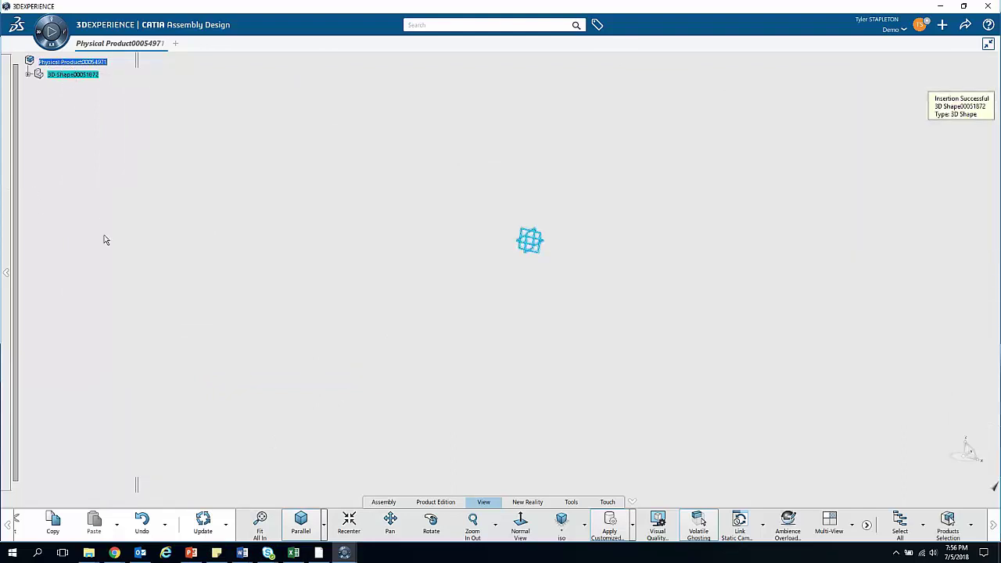
# Step: Insert a new 3D Part under the root physical product
pyautogui.rightClick(78, 64)
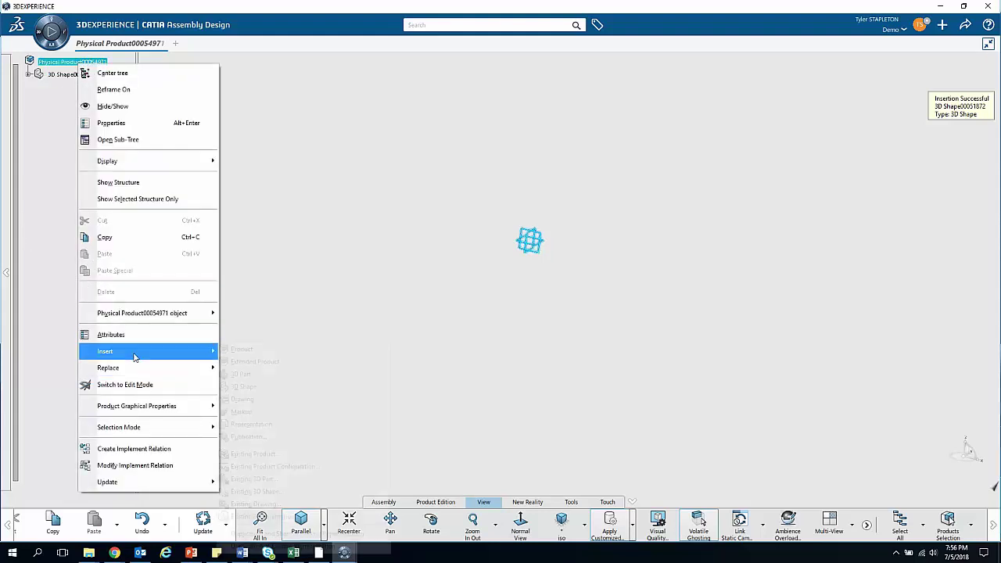
pyautogui.moveTo(136, 353)
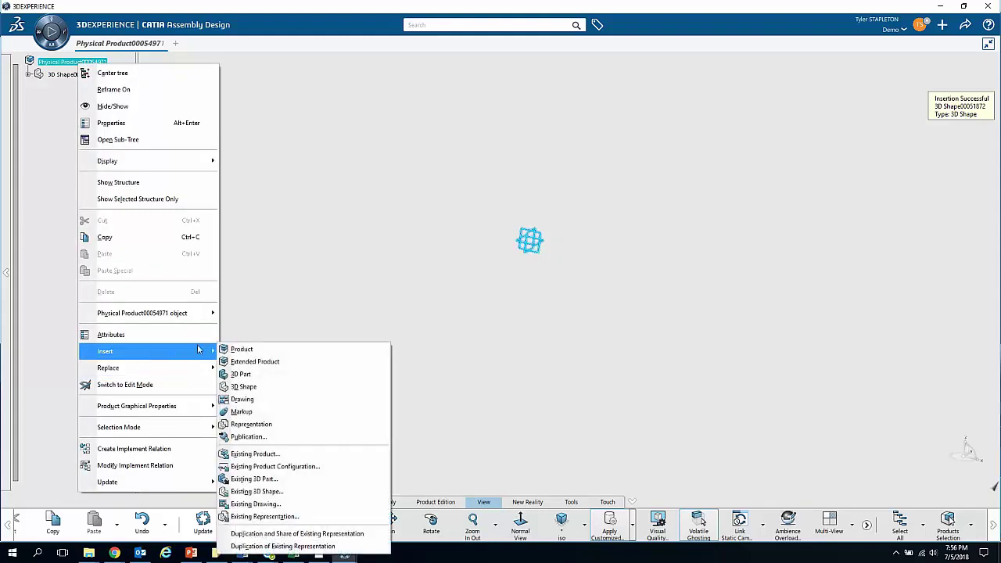
pyautogui.click(265, 376)
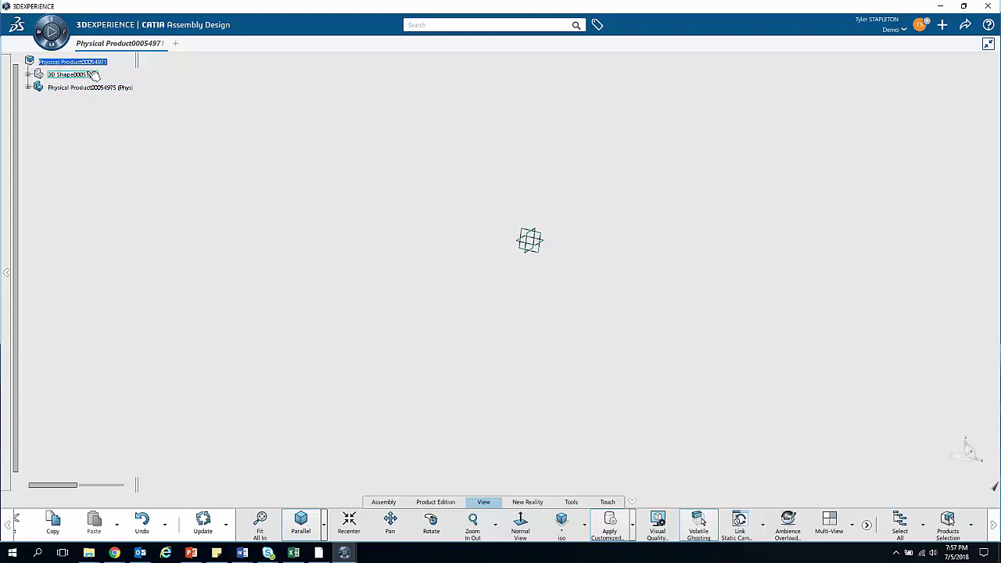
# Step: Rename the 3D shape directly under the root product as Wireframe
pyautogui.rightClick(74, 75)
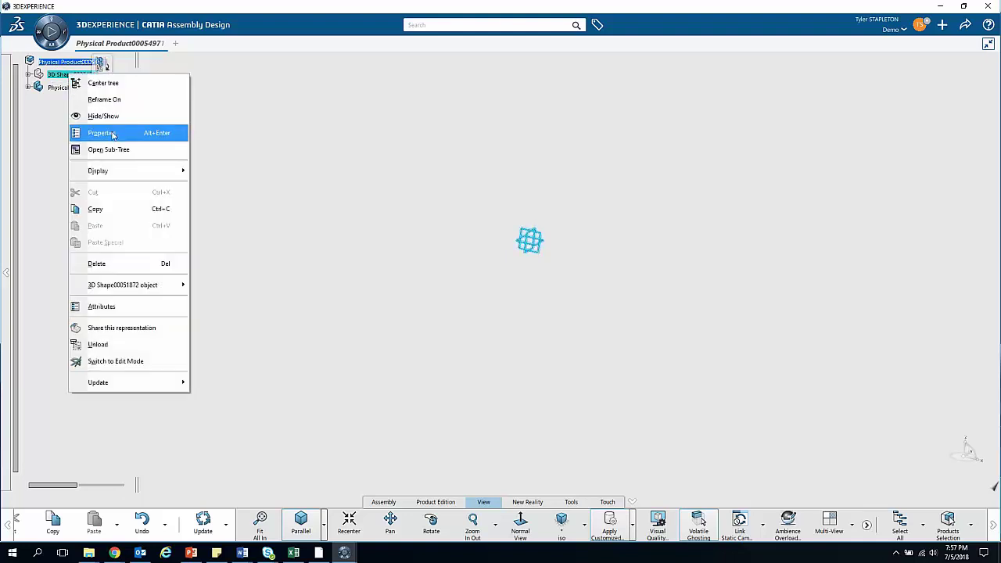
pyautogui.click(112, 135)
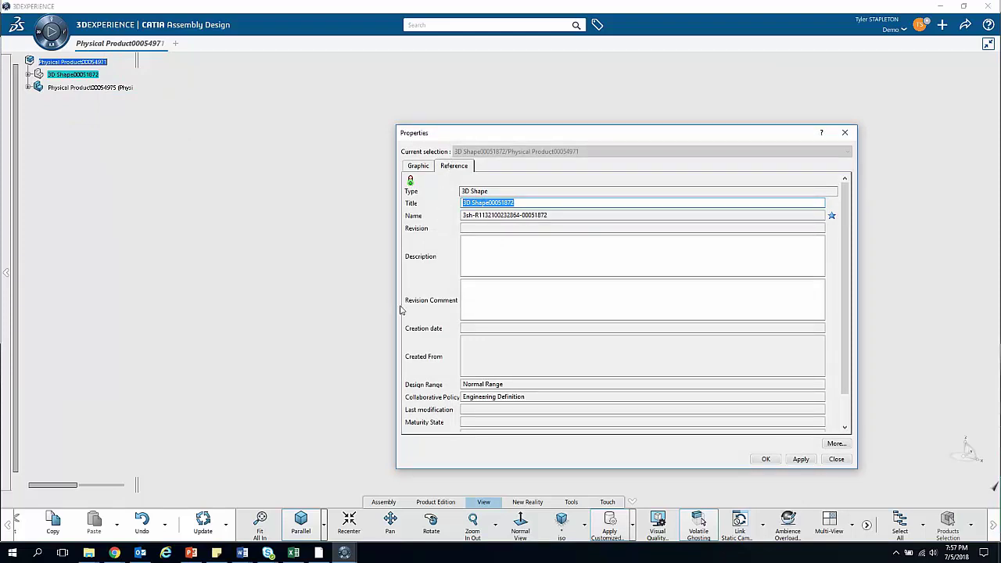
pyautogui.write('Wireframe')
pyautogui.click(766, 459)
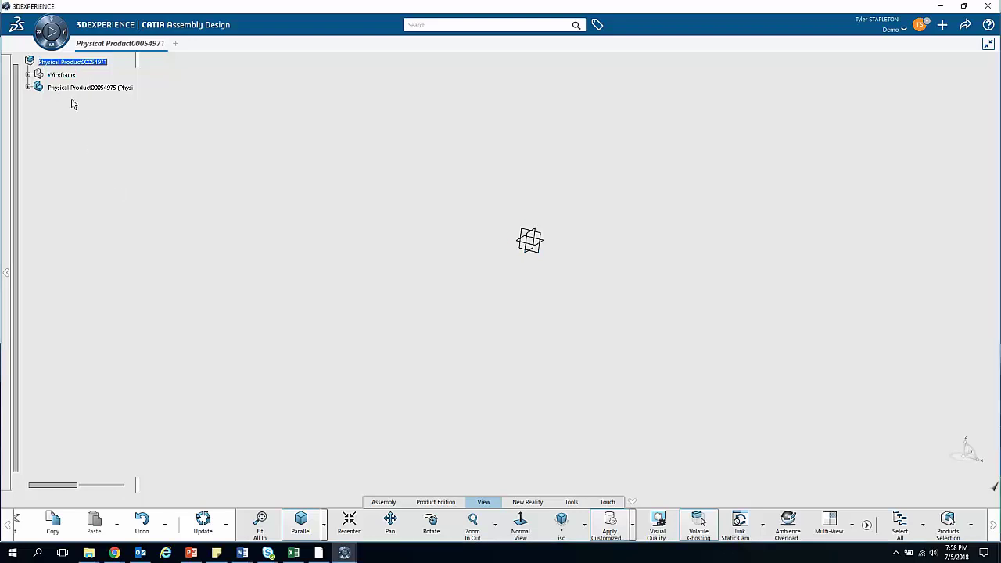
# Step: Expand the inserted 3D part and activate its 3D shape for editing in Part Design
pyautogui.click(28, 87)
pyautogui.doubleClick(82, 100)
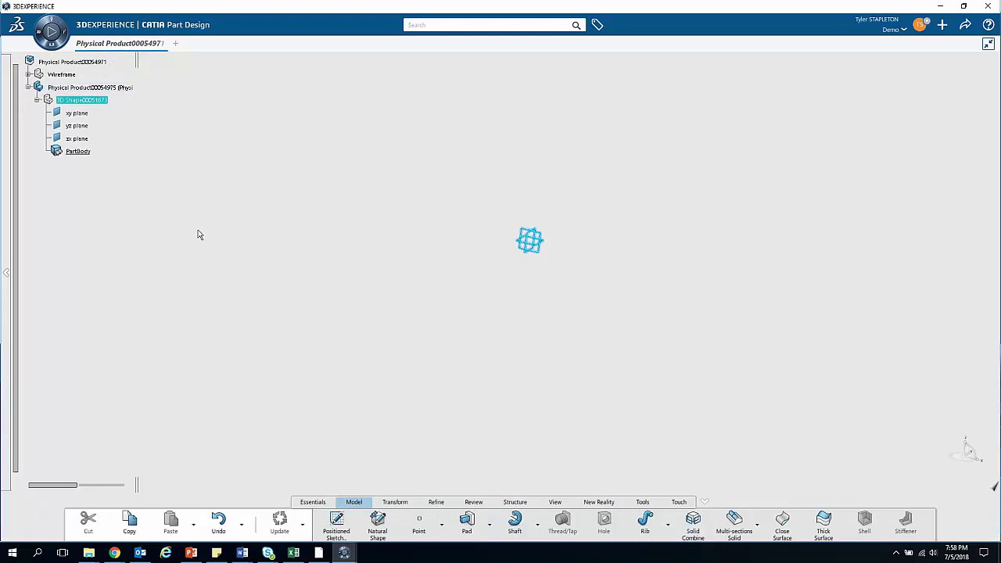
pyautogui.moveTo(427, 195); pyautogui.dragTo(398, 258, button='middle')
pyautogui.moveTo(134, 170); pyautogui.dragTo(205, 86, button='middle')
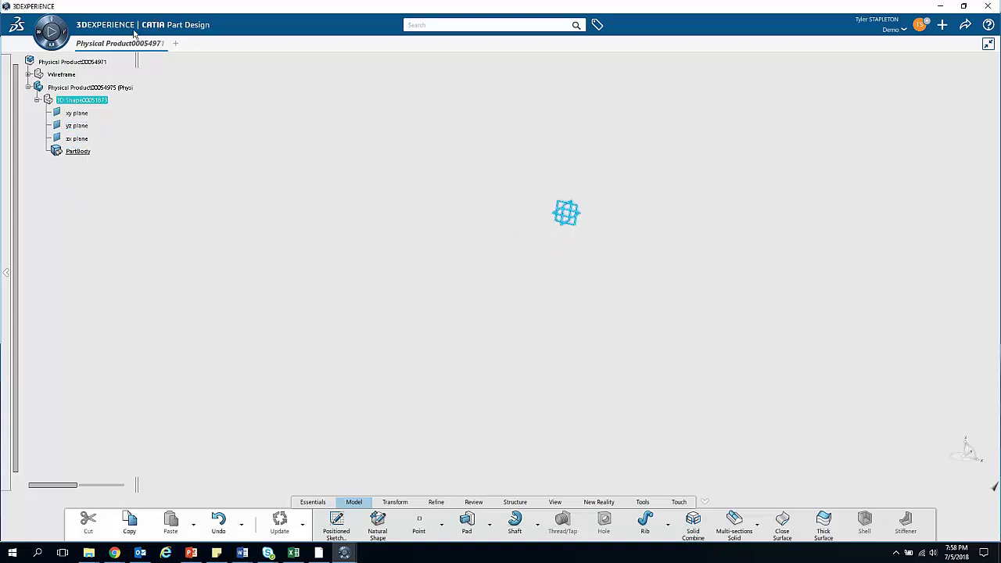
pyautogui.moveTo(581, 187); pyautogui.dragTo(596, 158, button='middle')
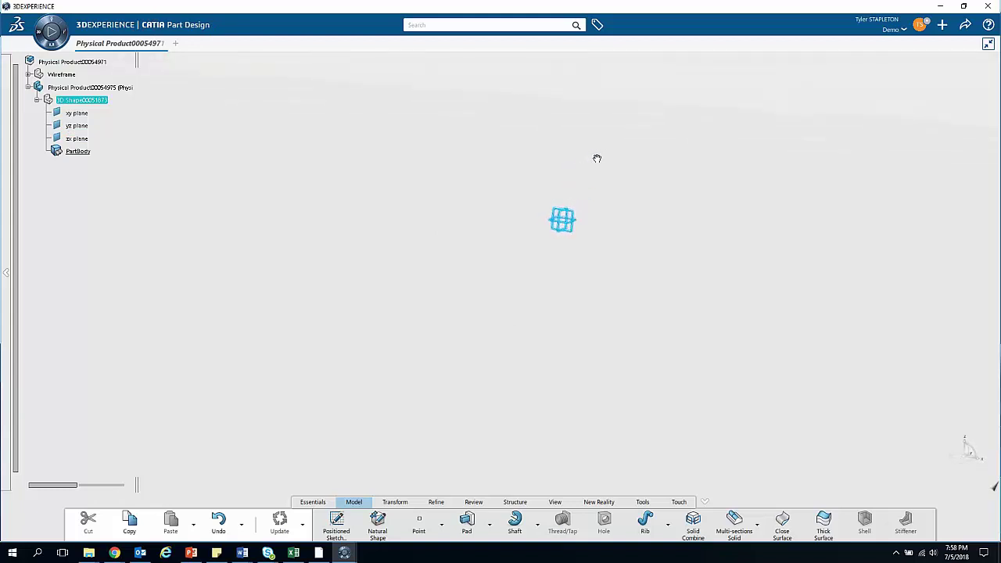
pyautogui.moveTo(519, 234); pyautogui.dragTo(465, 287, button='middle')
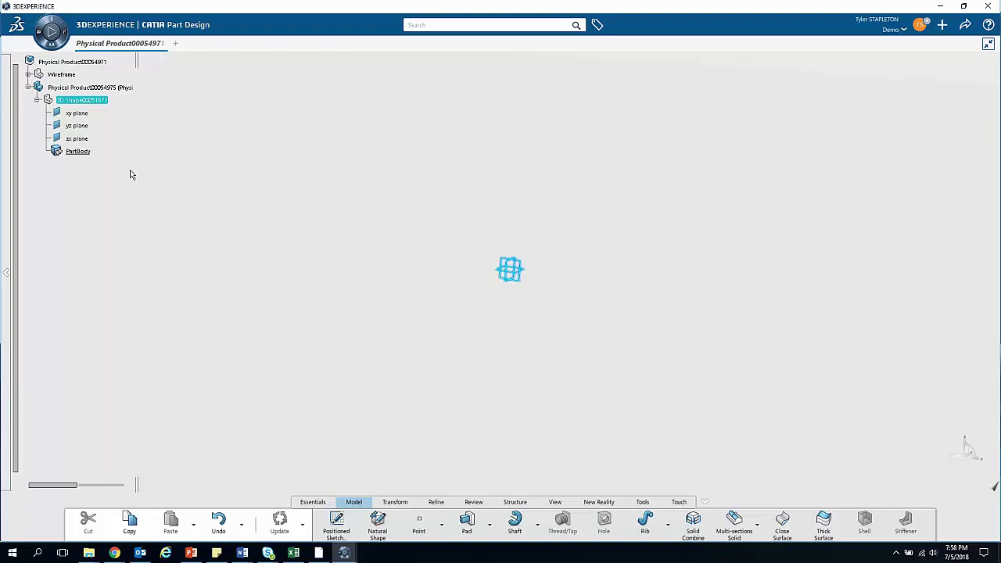
# Step: Switch the active 3D shape to the Generative Shape Design app
pyautogui.click(49, 33)
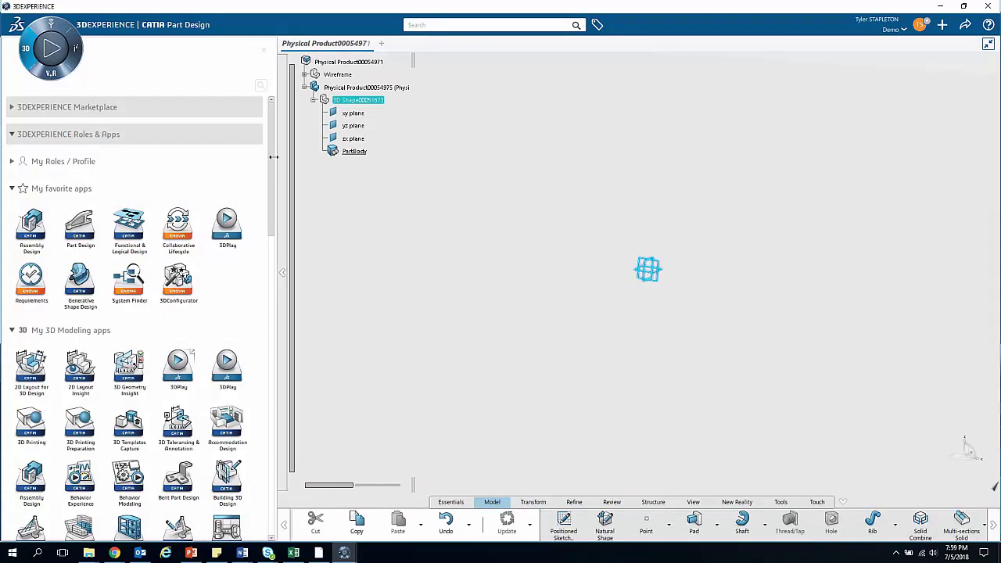
pyautogui.moveTo(273, 156); pyautogui.dragTo(271, 231)
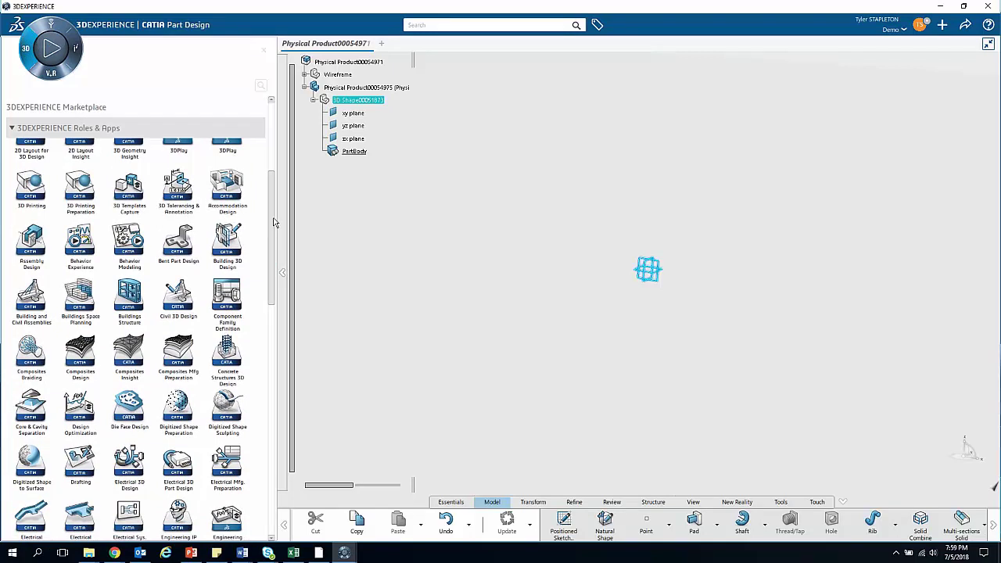
pyautogui.moveTo(273, 223); pyautogui.dragTo(271, 337)
pyautogui.click(34, 361)
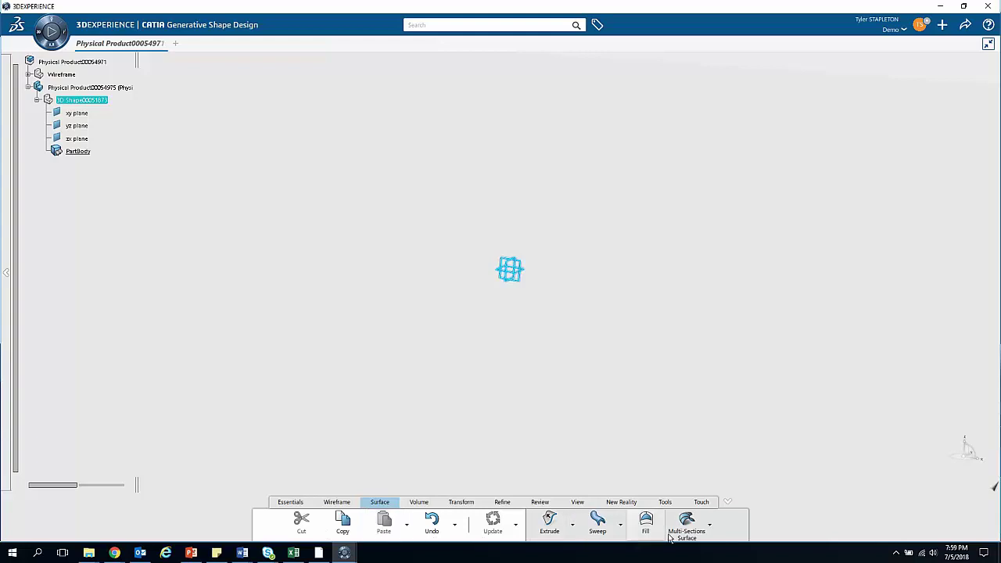
# Step: Create a positioned sketch on the yz plane of the part's 3D shape
pyautogui.click(295, 503)
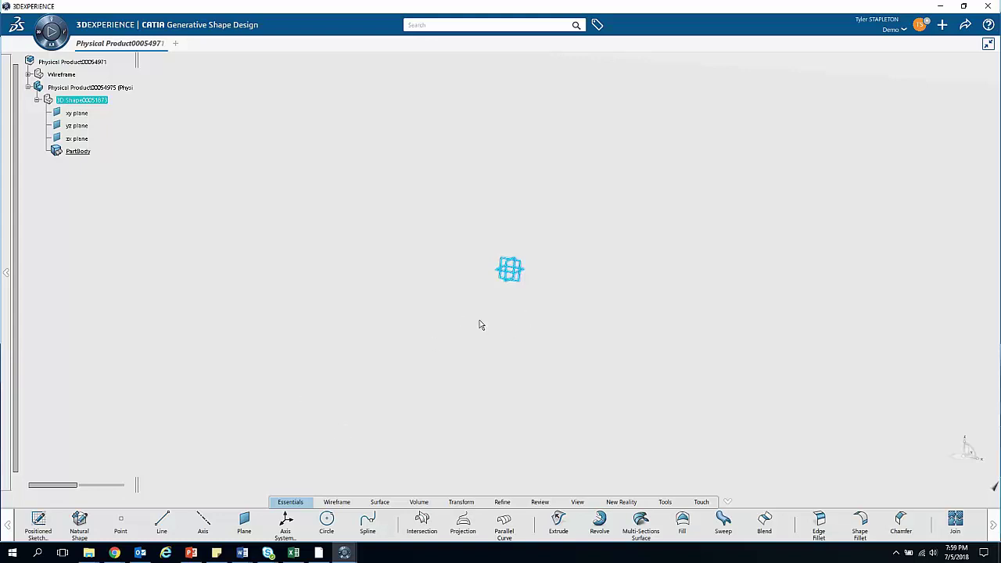
pyautogui.click(412, 357)
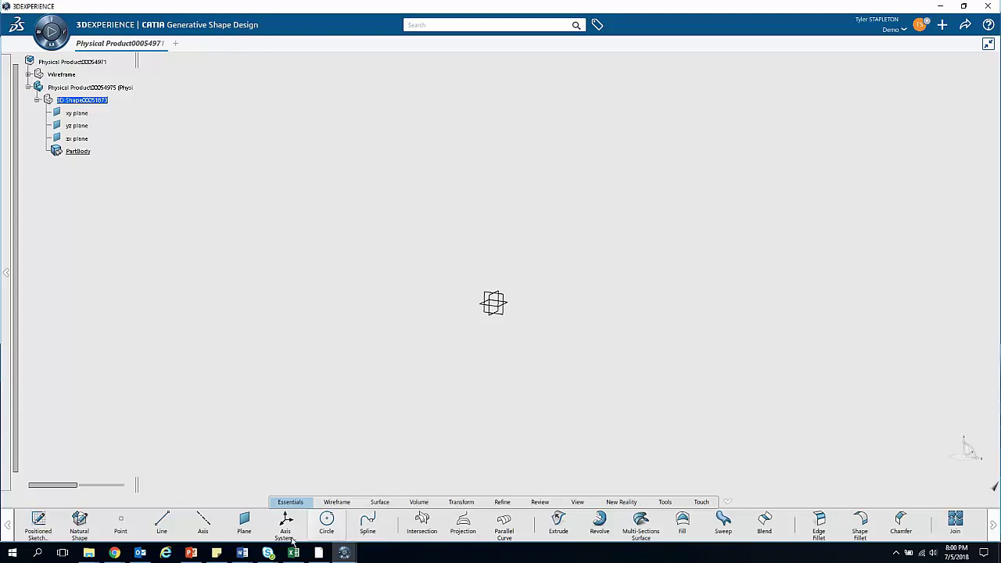
pyautogui.click(39, 523)
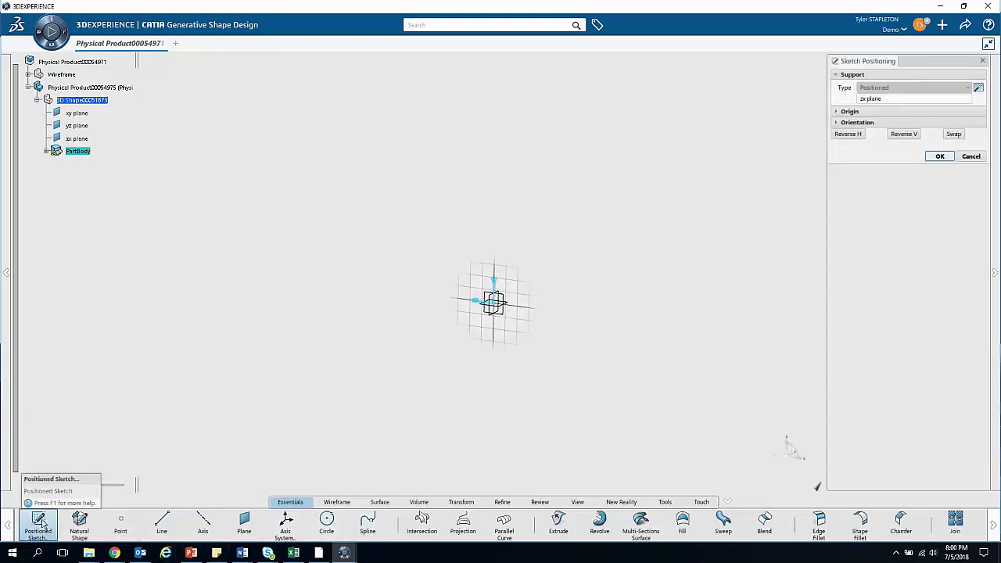
pyautogui.click(494, 315)
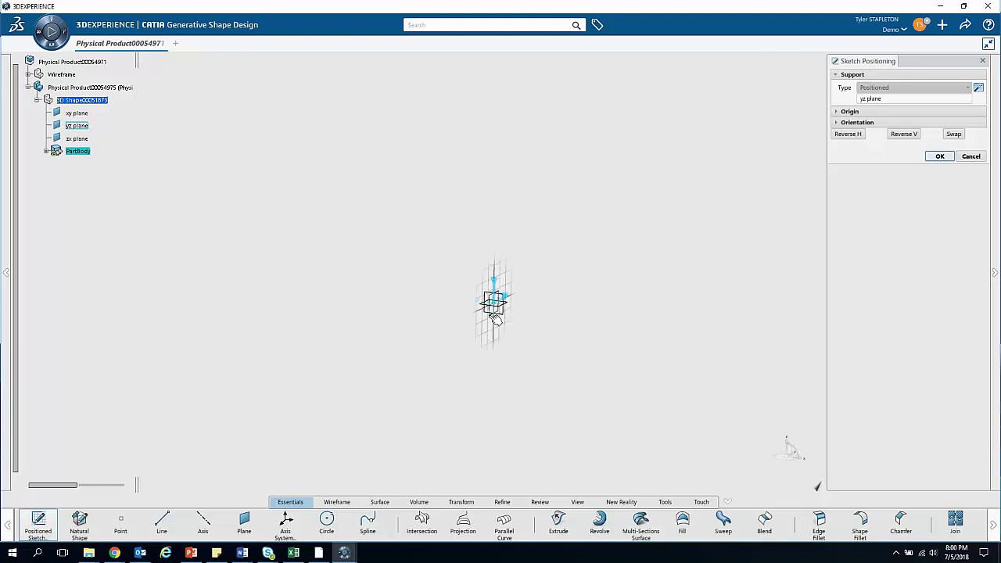
pyautogui.press('Return')
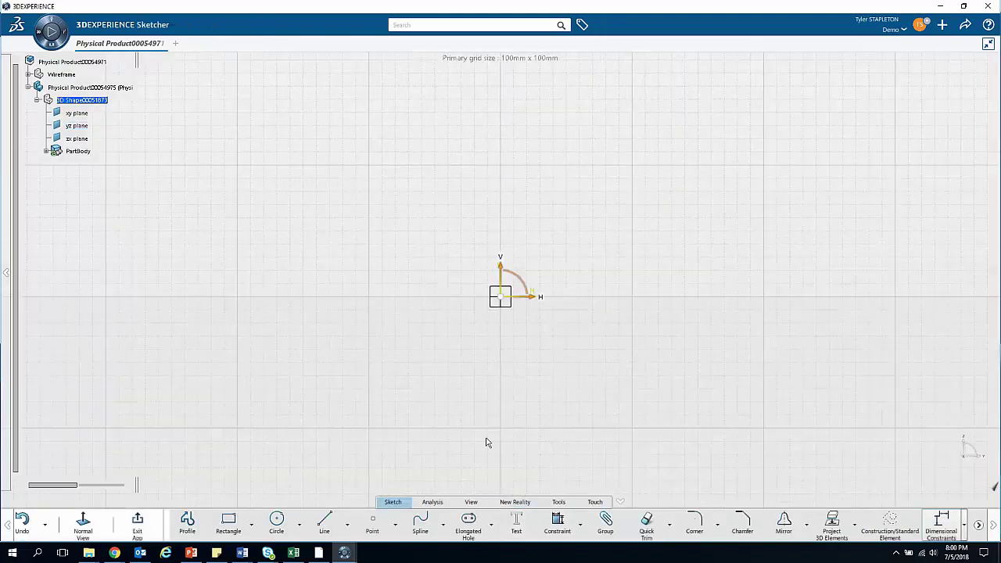
# Step: Sketch the airfoil's upper spline through four points, from about H 100 mm on the horizontal axis over the origin to about H -22, V 10 mm
pyautogui.moveTo(532, 351)
pyautogui.mouseDown(button='middle')
pyautogui.moveTo(452, 319)
pyautogui.moveTo(440, 337)
pyautogui.moveTo(442, 308)
pyautogui.mouseUp(button='middle')
pyautogui.moveTo(392, 338); pyautogui.dragTo(470, 350, button='middle')
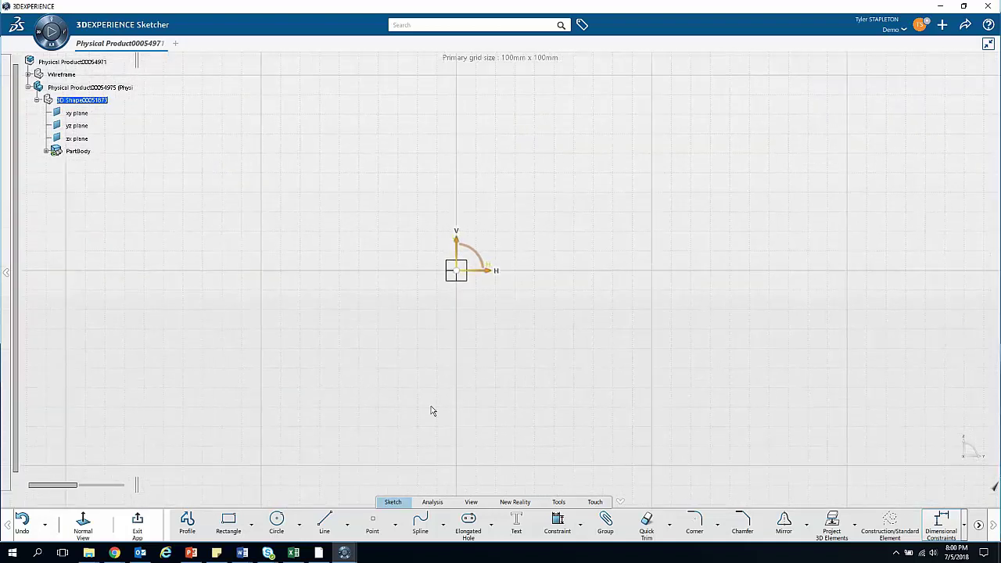
pyautogui.click(420, 523)
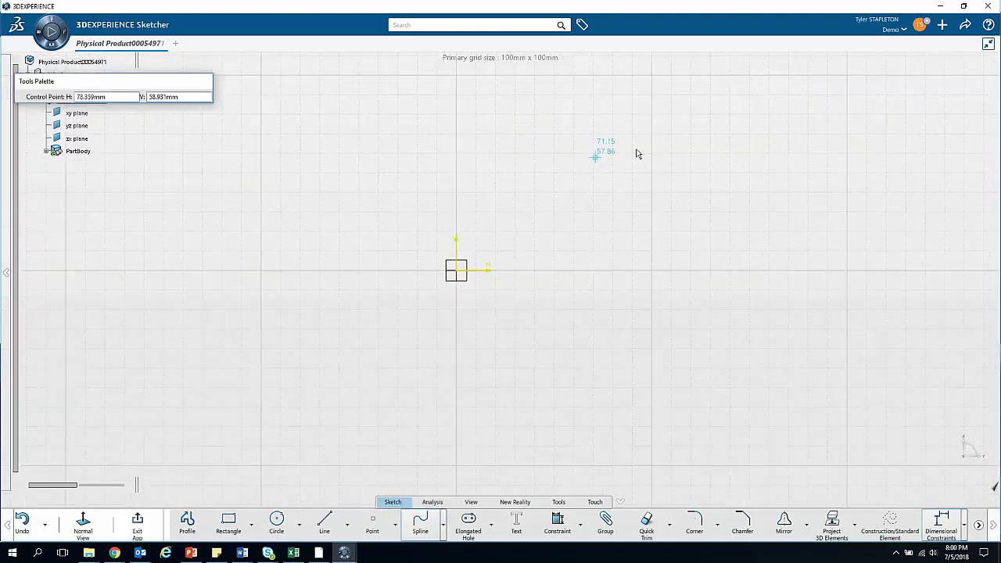
pyautogui.click(654, 269)
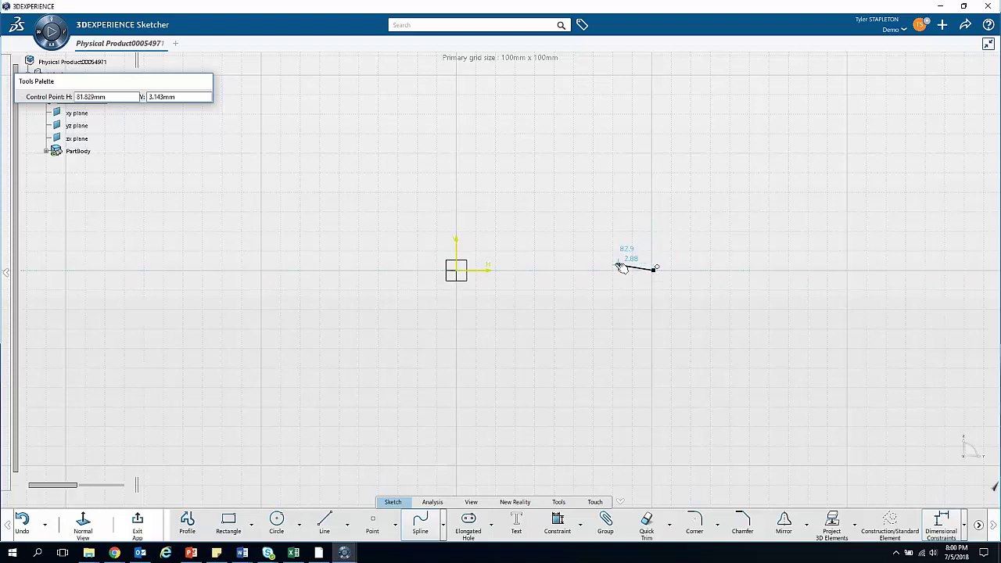
pyautogui.click(576, 256)
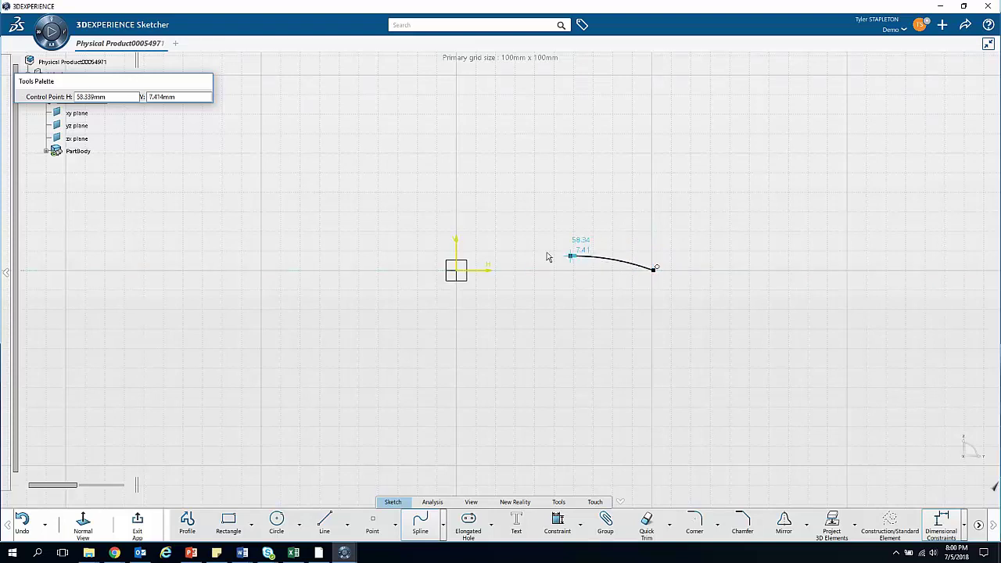
pyautogui.click(466, 240)
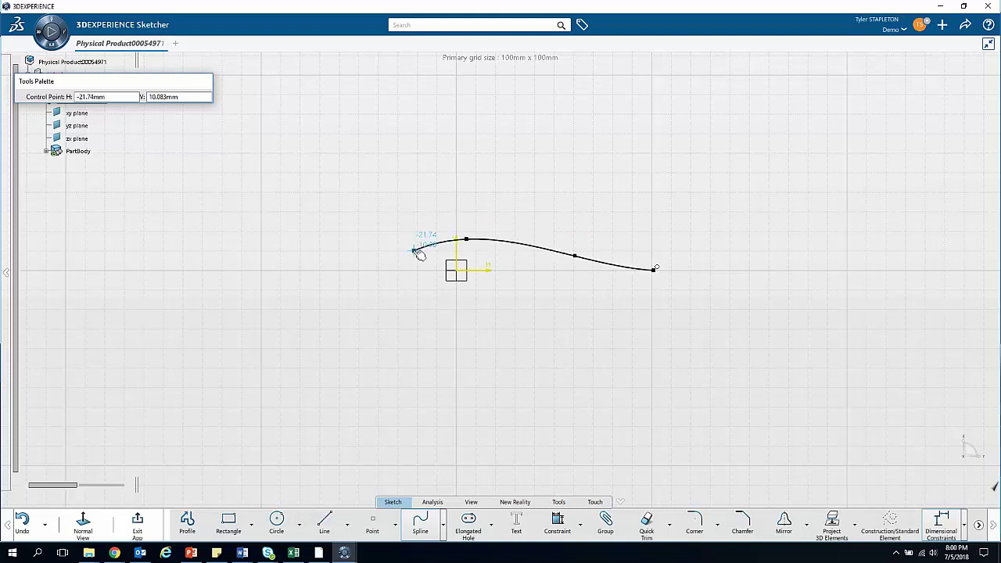
pyautogui.doubleClick(415, 251)
# Step: Sketch a rounded nose spline from the upper curve's front end to the horizontal axis at about H -18 mm
pyautogui.click(420, 522)
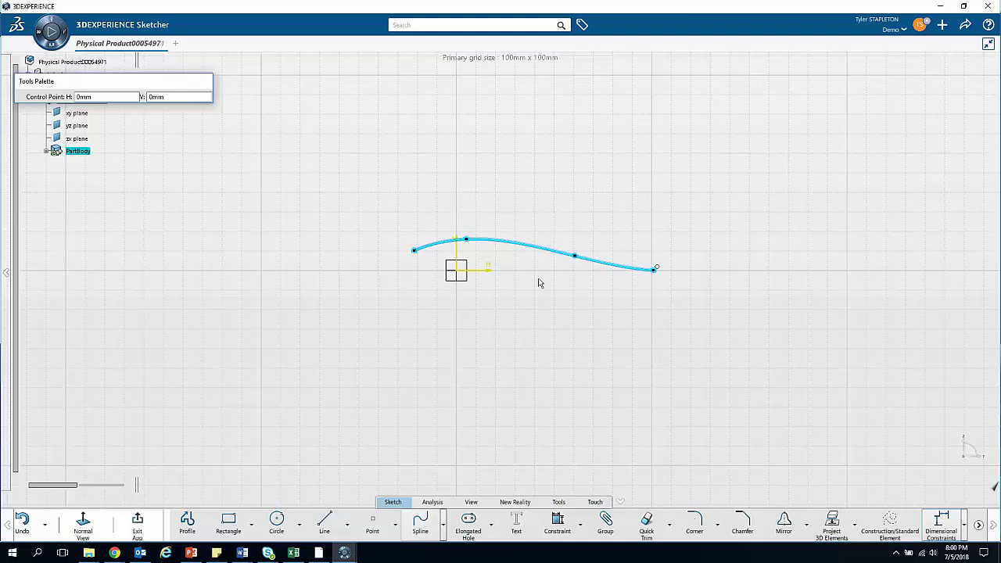
pyautogui.click(403, 264)
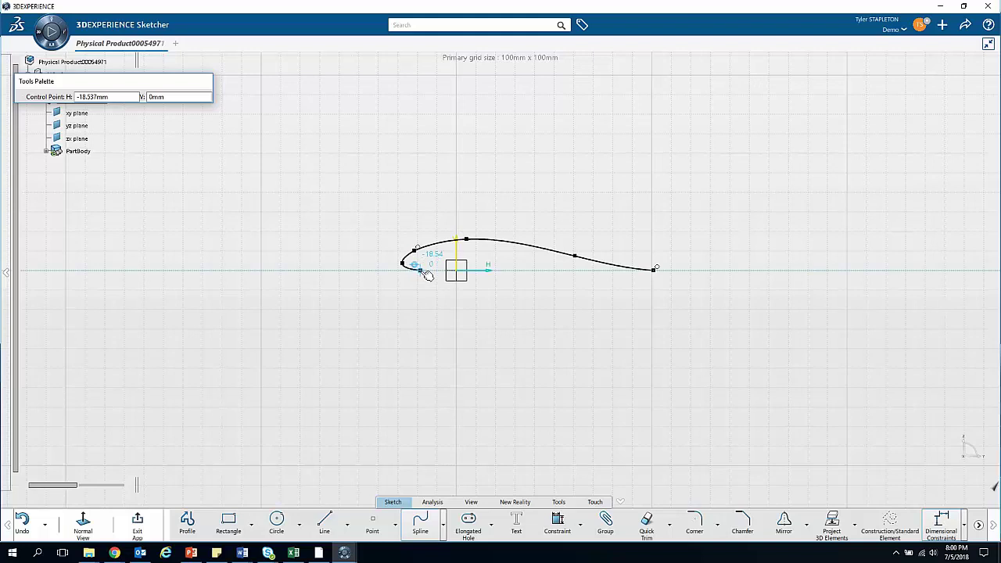
pyautogui.doubleClick(422, 271)
# Step: Close the airfoil's underside with a three-point spline along the horizontal axis from the nose end to the trailing end, and exit the sketch
pyautogui.click(419, 526)
pyautogui.click(421, 270)
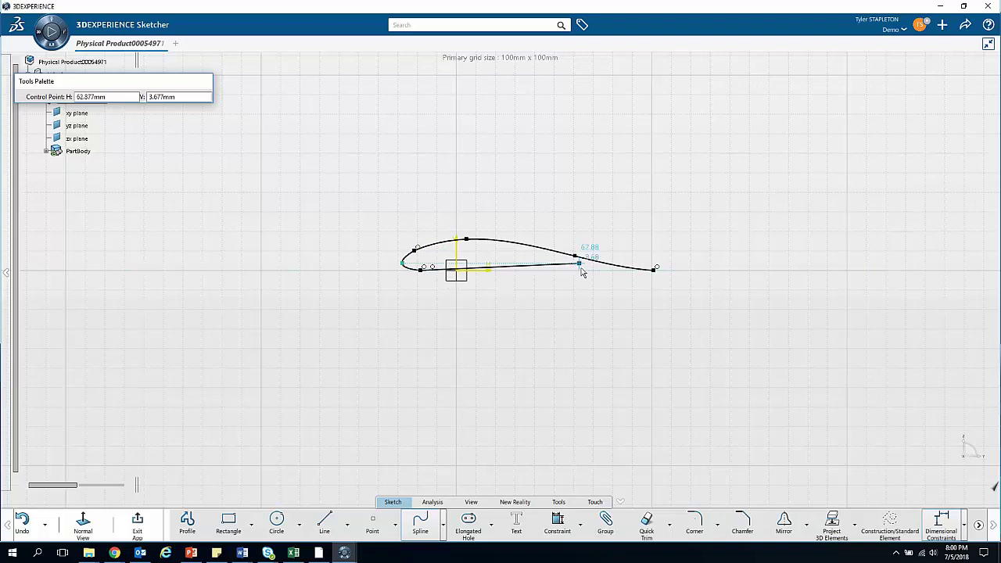
pyautogui.click(540, 269)
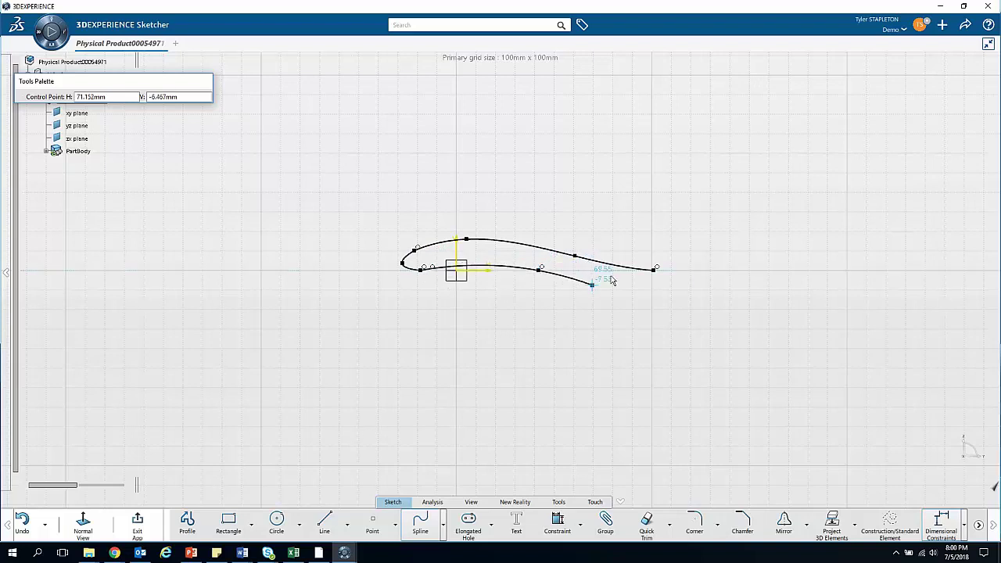
pyautogui.doubleClick(652, 270)
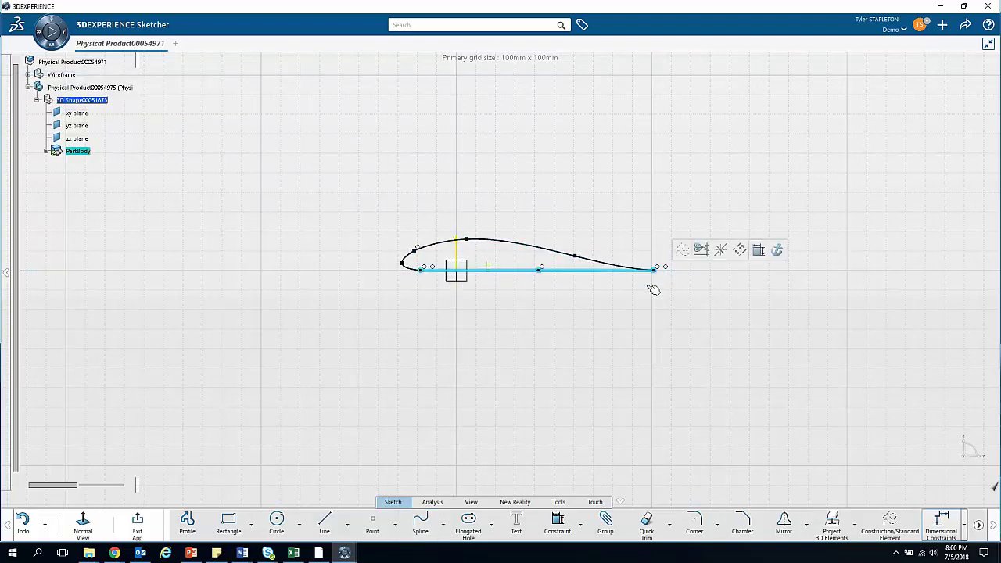
pyautogui.click(548, 382)
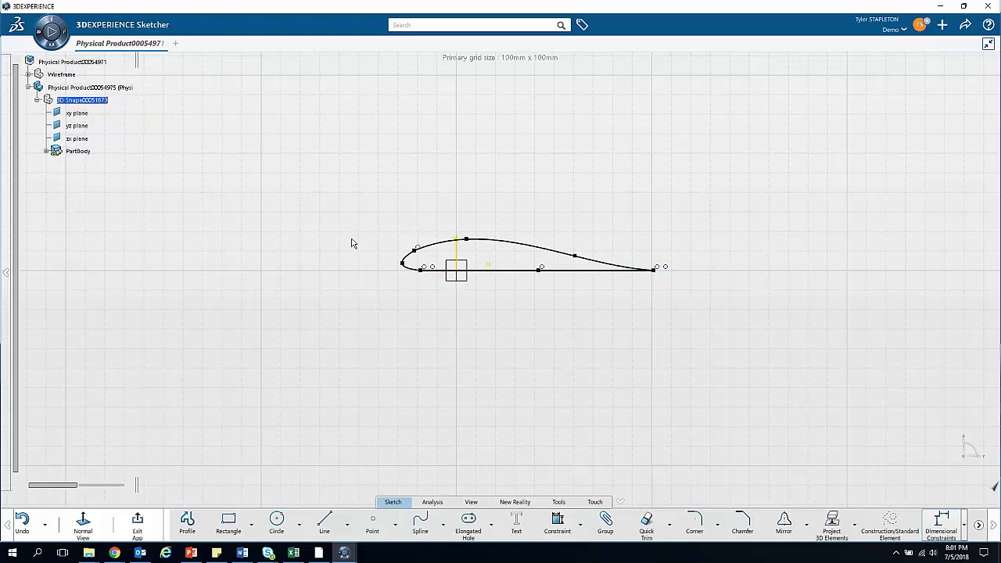
pyautogui.click(124, 532)
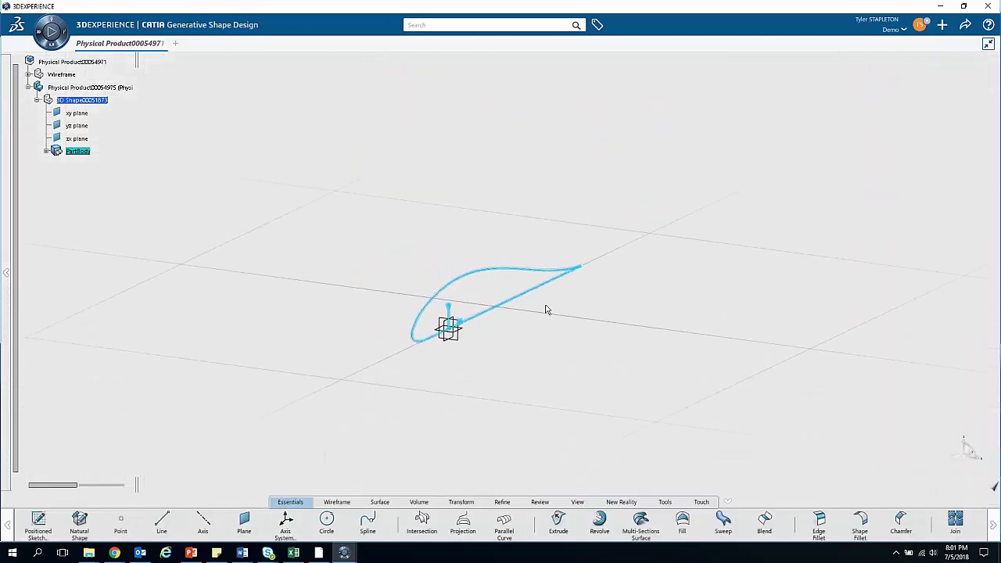
# Step: Create a plane offset 180 mm from the yz plane
pyautogui.moveTo(567, 310); pyautogui.dragTo(570, 372, button='middle')
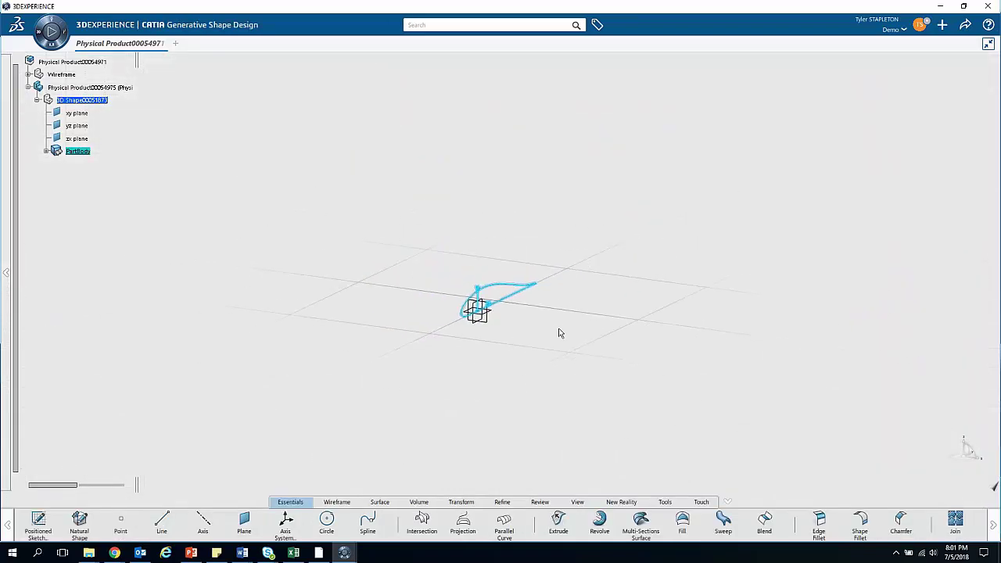
pyautogui.moveTo(559, 333); pyautogui.dragTo(545, 379, button='middle')
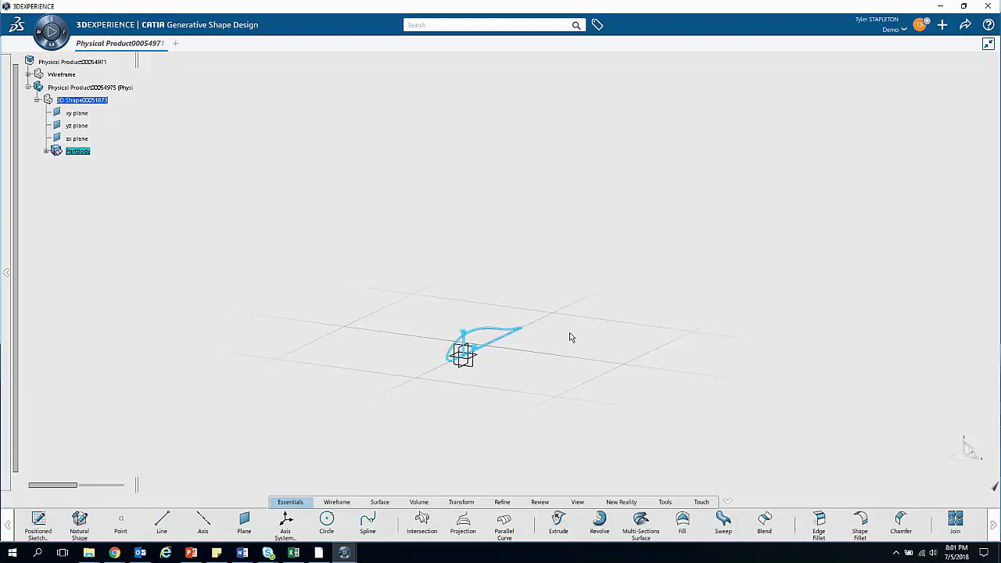
pyautogui.moveTo(574, 391)
pyautogui.mouseDown(button='middle')
pyautogui.moveTo(583, 368)
pyautogui.moveTo(494, 373)
pyautogui.moveTo(498, 334)
pyautogui.moveTo(498, 360)
pyautogui.mouseUp(button='middle')
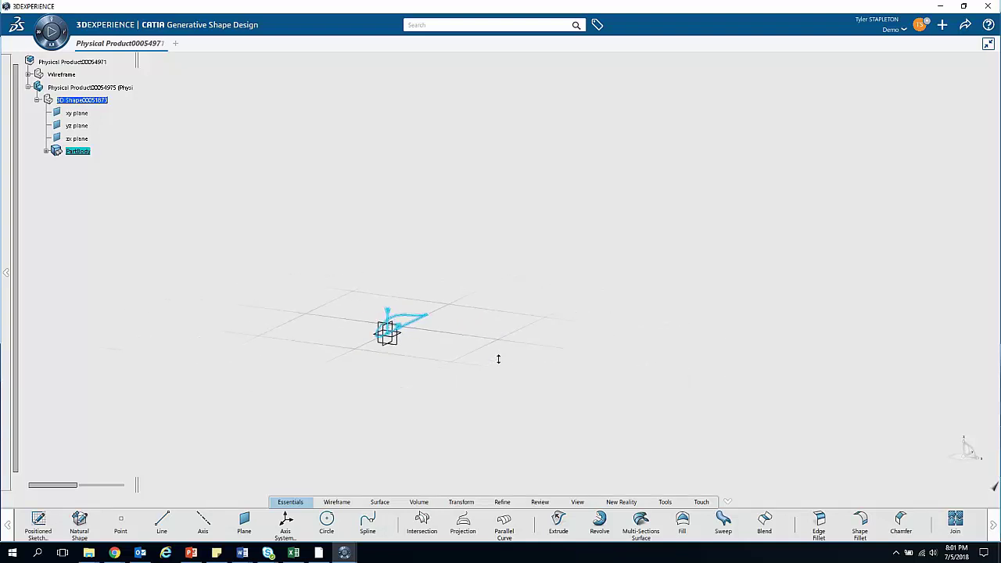
pyautogui.click(390, 349)
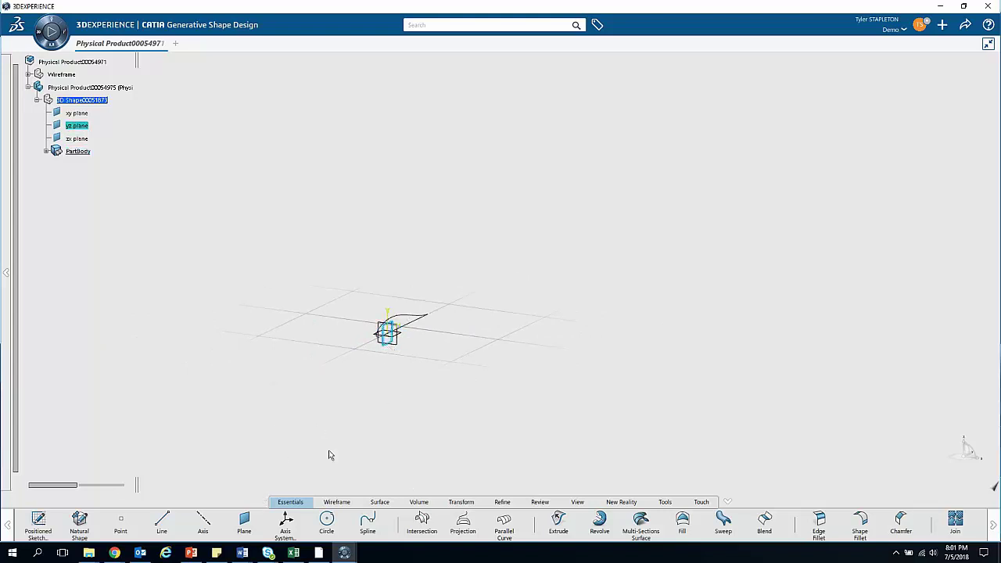
pyautogui.click(244, 521)
pyautogui.moveTo(389, 363); pyautogui.dragTo(335, 416, button='middle')
pyautogui.moveTo(360, 394); pyautogui.dragTo(578, 428)
pyautogui.moveTo(929, 482); pyautogui.dragTo(888, 484)
pyautogui.write('180')
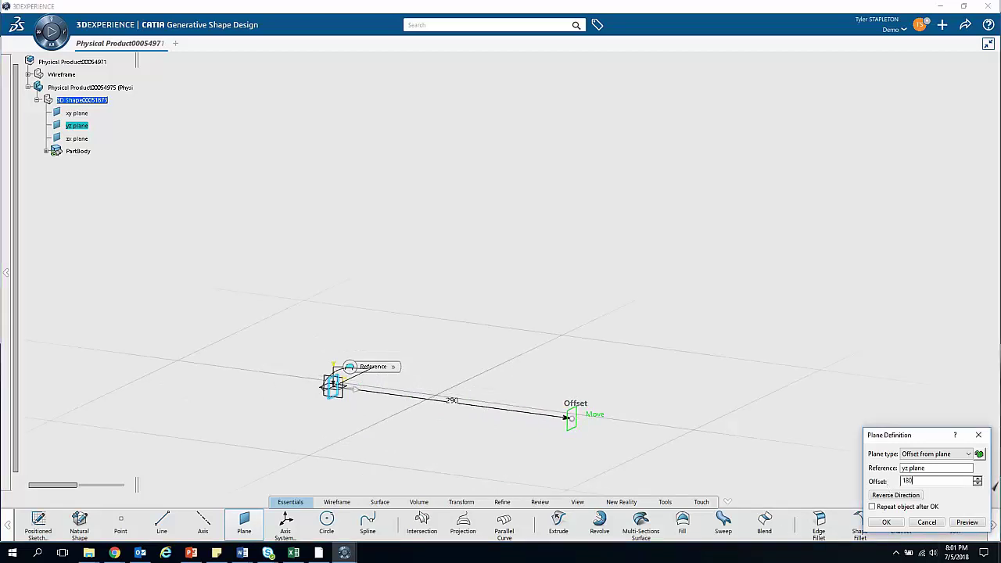
pyautogui.press('Return')
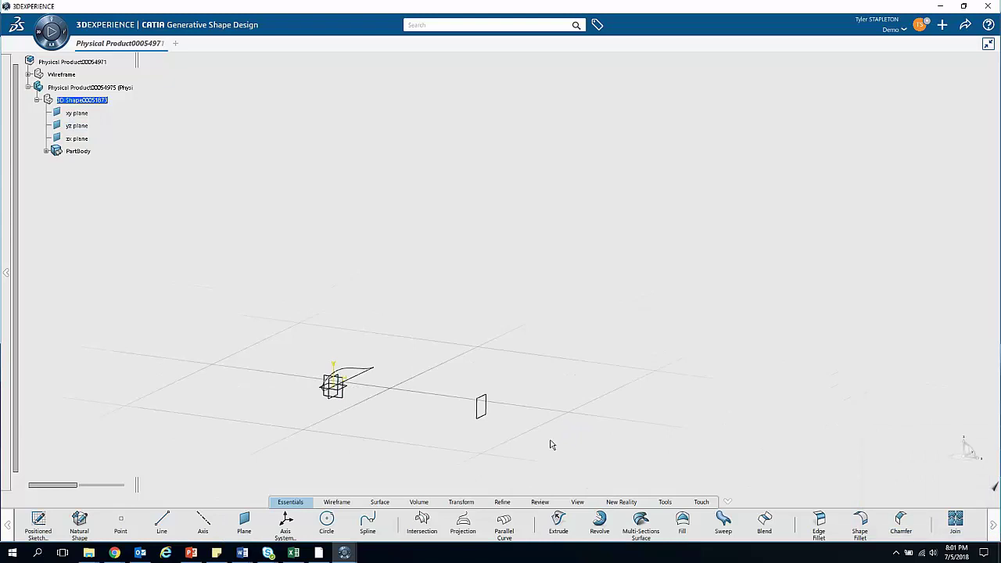
# Step: Create a positioned sketch on the offset plane and place a point on the horizontal axis just beyond the airfoil's trailing end
pyautogui.moveTo(417, 426); pyautogui.dragTo(563, 291, button='middle')
pyautogui.moveTo(494, 377)
pyautogui.mouseDown(button='middle')
pyautogui.moveTo(500, 330)
pyautogui.moveTo(547, 433)
pyautogui.moveTo(534, 381)
pyautogui.moveTo(509, 384)
pyautogui.mouseUp(button='middle')
pyautogui.click(671, 369)
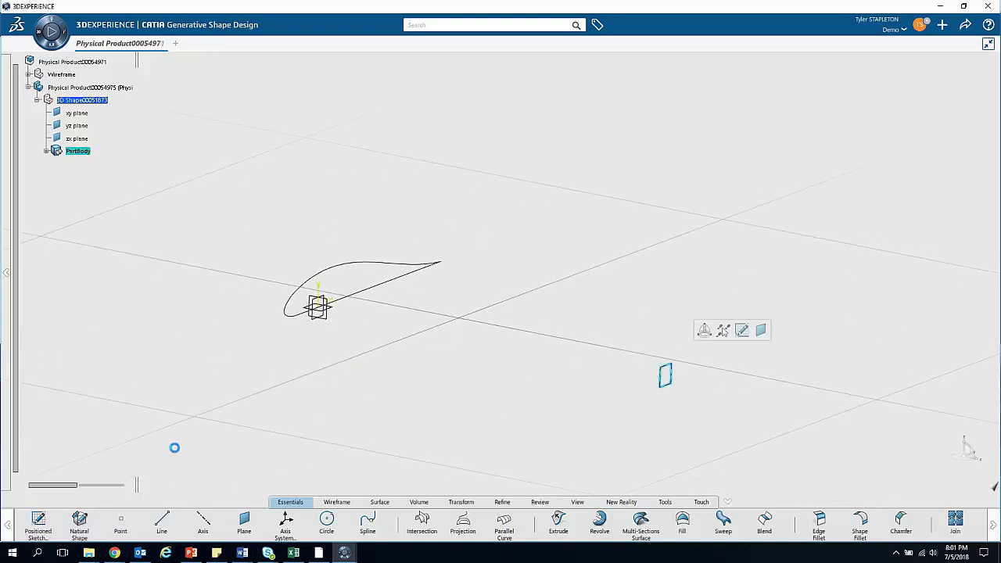
pyautogui.click(660, 368)
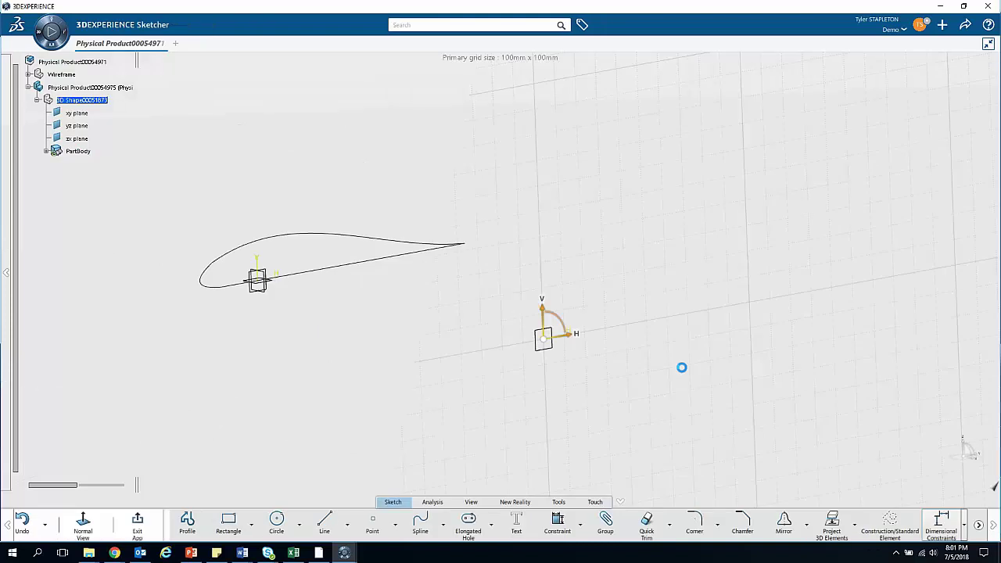
pyautogui.click(378, 526)
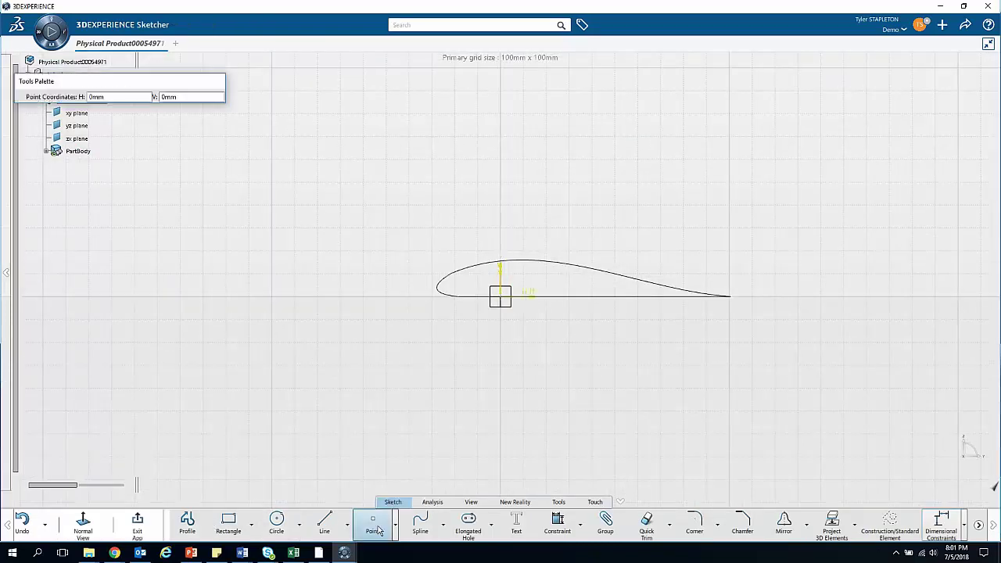
pyautogui.click(749, 300)
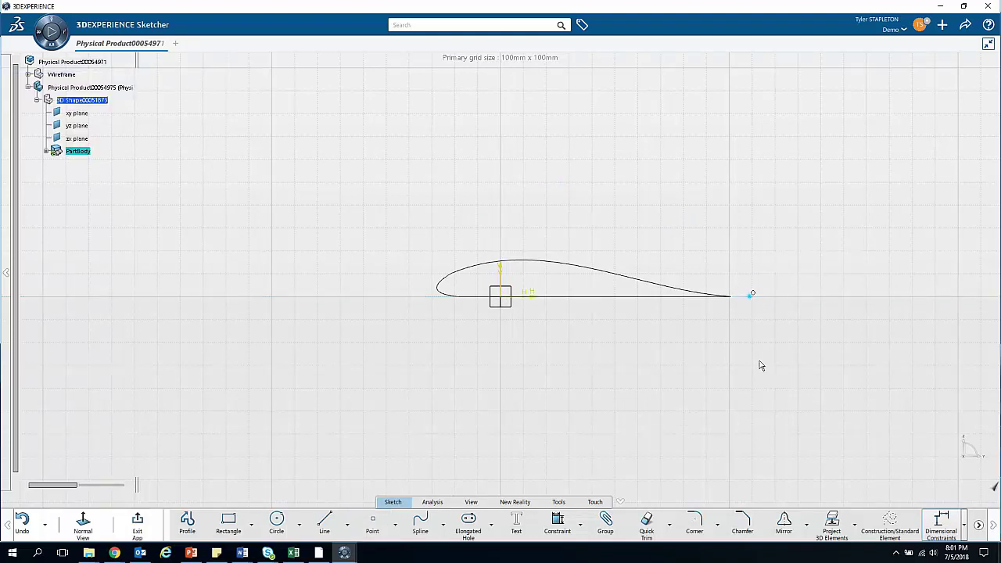
# Step: Constrain the sketched point to be coincident with the airfoil's trailing-end vertex, and restore the normal view of the sketch
pyautogui.click(739, 301)
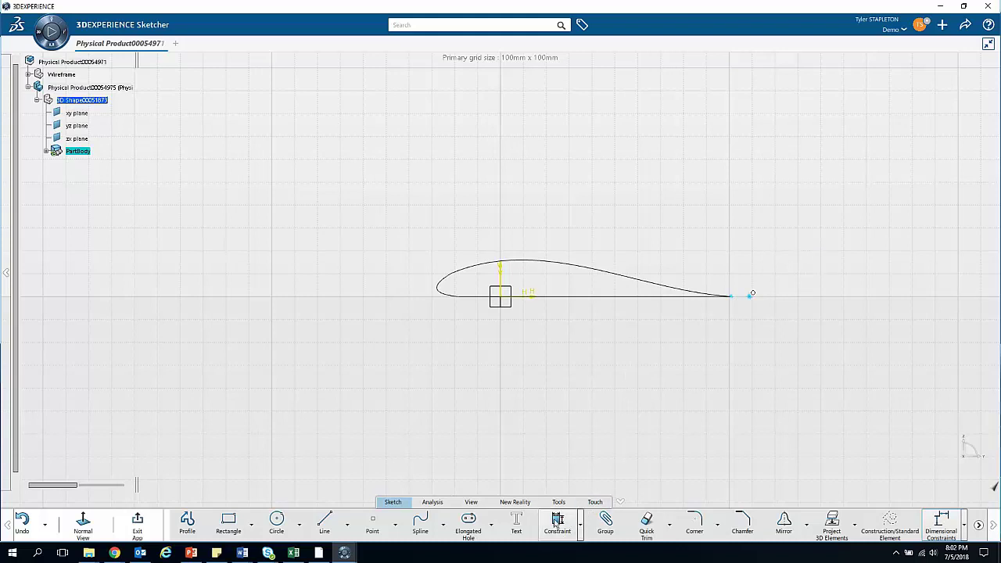
pyautogui.click(581, 530)
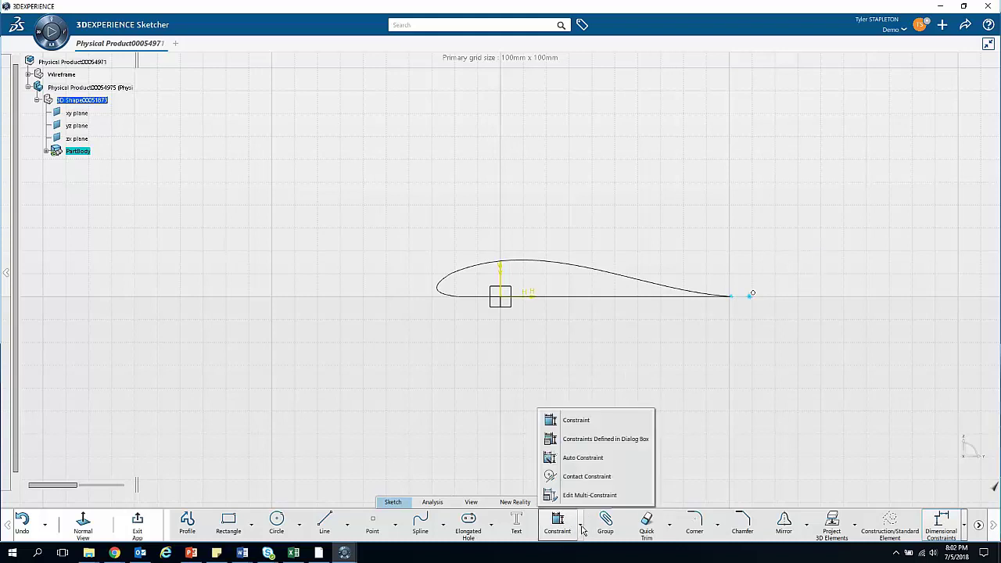
pyautogui.click(586, 440)
pyautogui.click(860, 356)
pyautogui.click(853, 491)
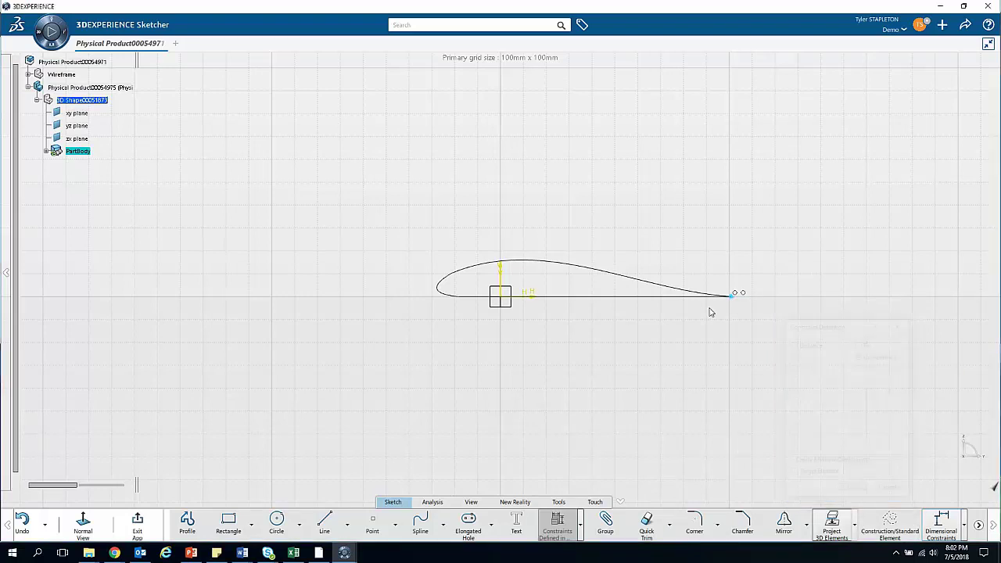
pyautogui.moveTo(723, 253); pyautogui.dragTo(673, 319, button='middle')
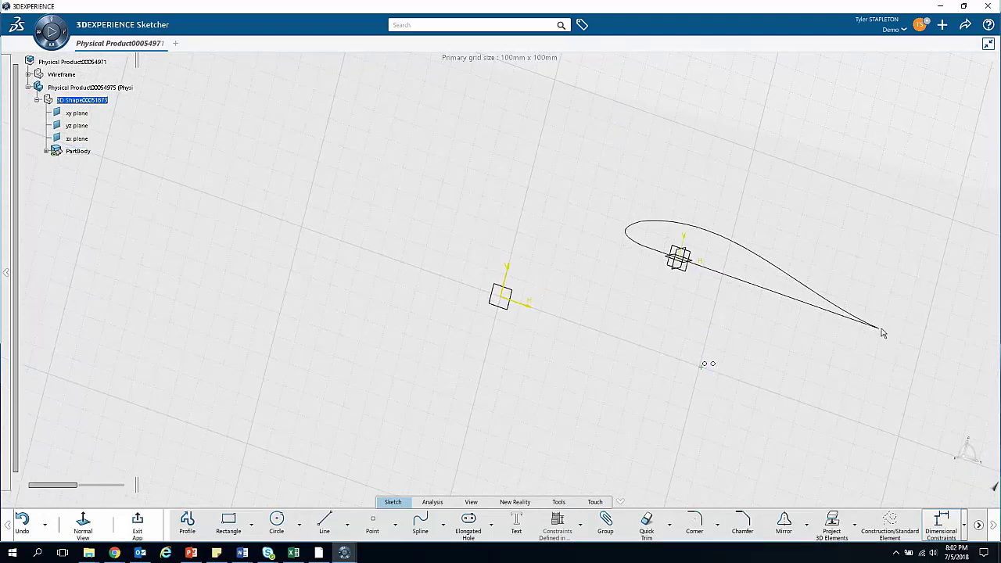
pyautogui.moveTo(706, 363); pyautogui.dragTo(730, 331, button='middle')
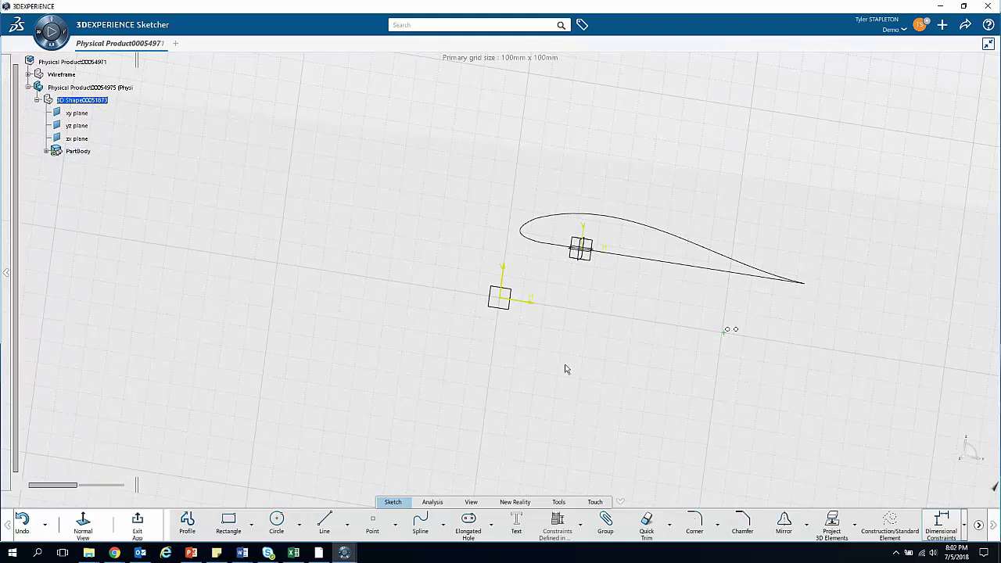
pyautogui.moveTo(683, 359)
pyautogui.mouseDown(button='middle')
pyautogui.moveTo(717, 339)
pyautogui.moveTo(699, 315)
pyautogui.moveTo(710, 289)
pyautogui.moveTo(697, 352)
pyautogui.mouseUp(button='middle')
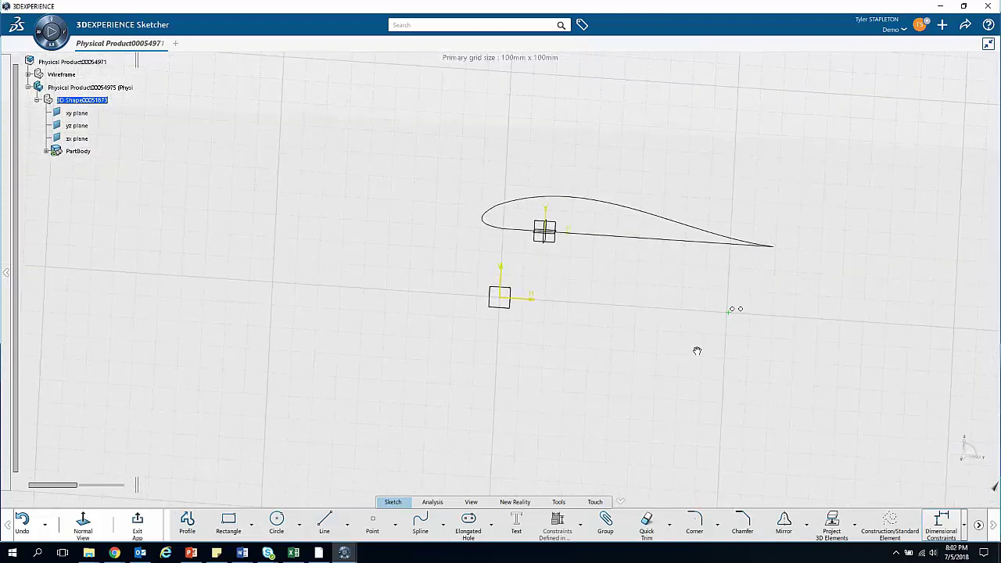
pyautogui.click(83, 524)
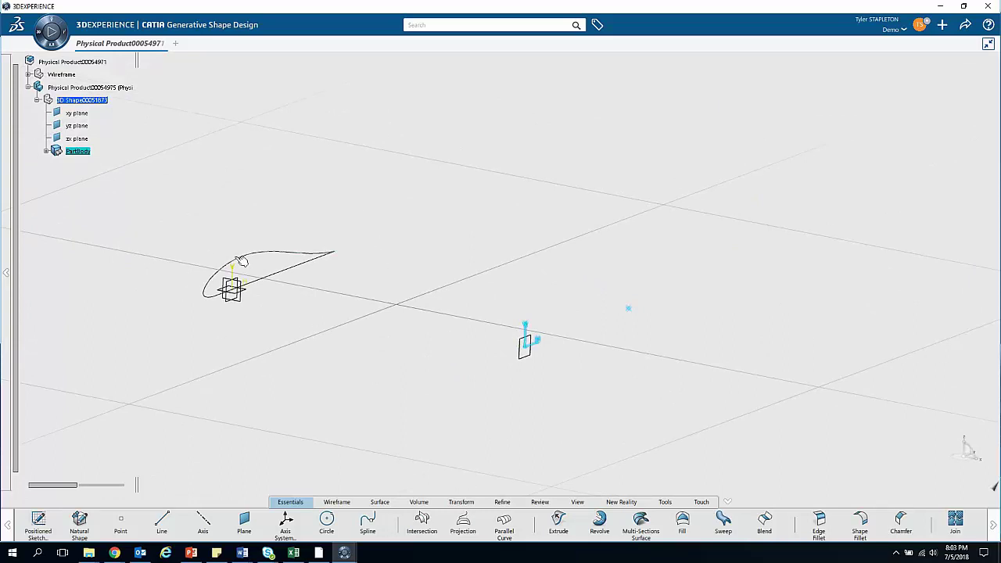
# Step: Translate the airfoil sketch point to point, from its trailing-end vertex to the point sketched on the offset plane
pyautogui.click(461, 502)
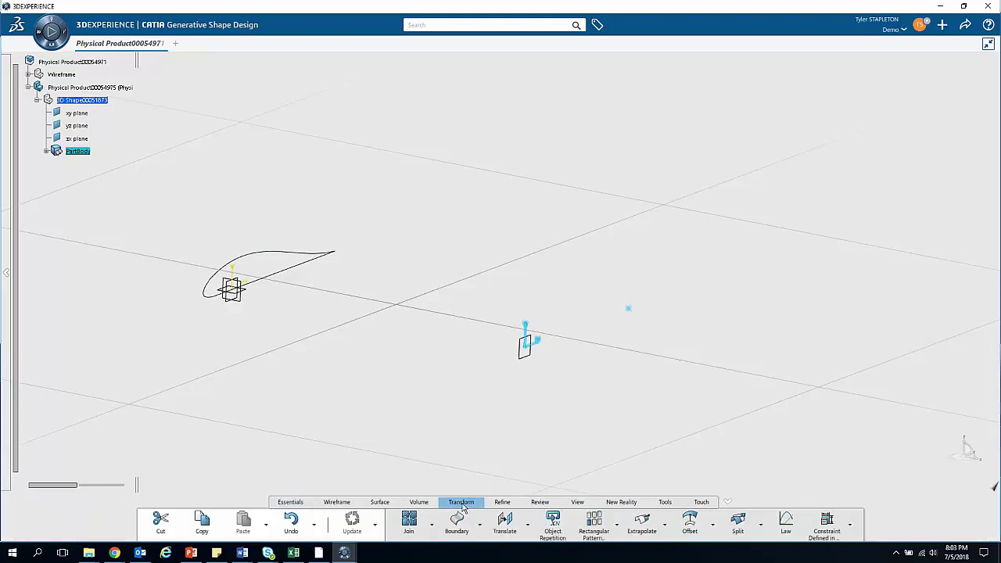
pyautogui.click(504, 528)
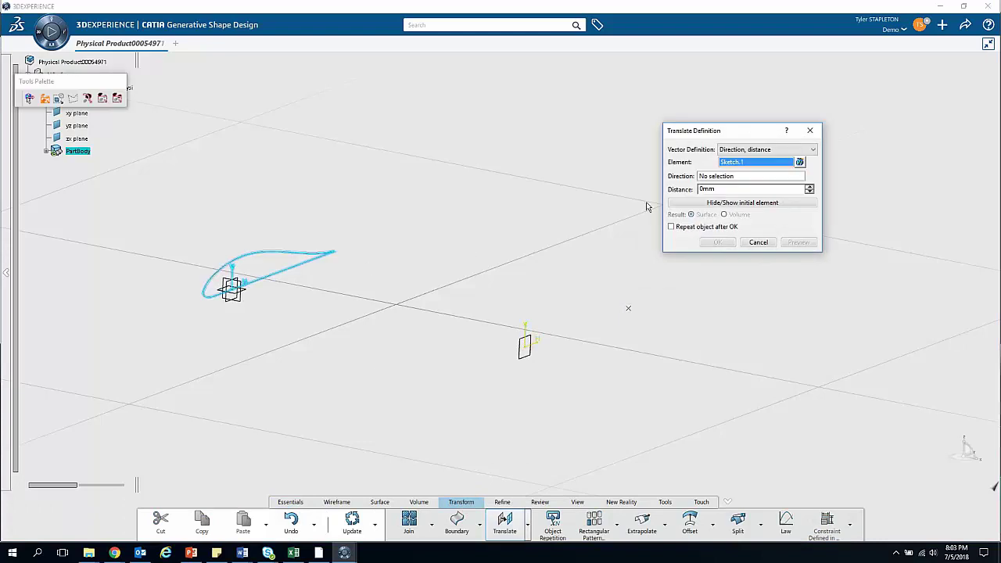
pyautogui.click(765, 150)
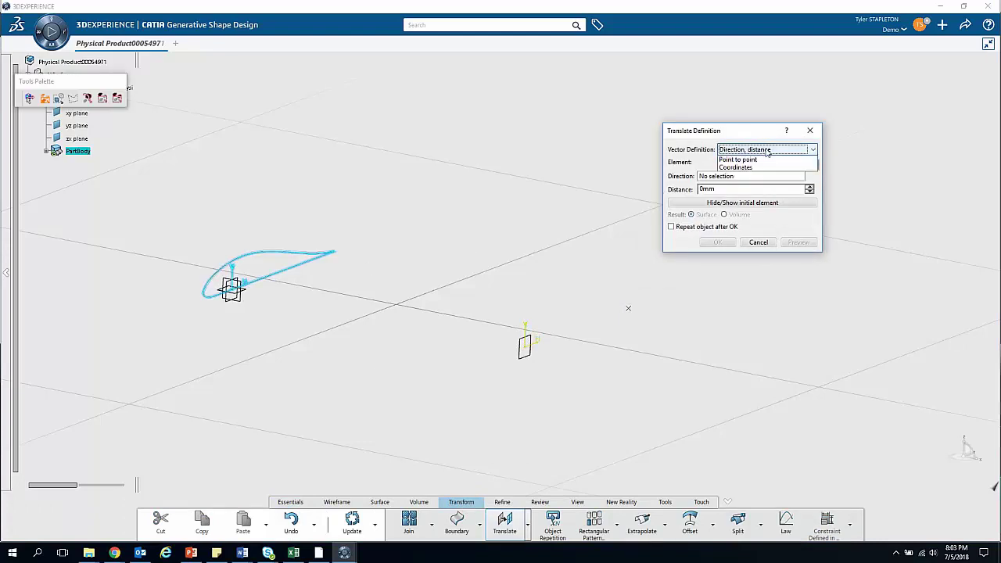
pyautogui.click(750, 167)
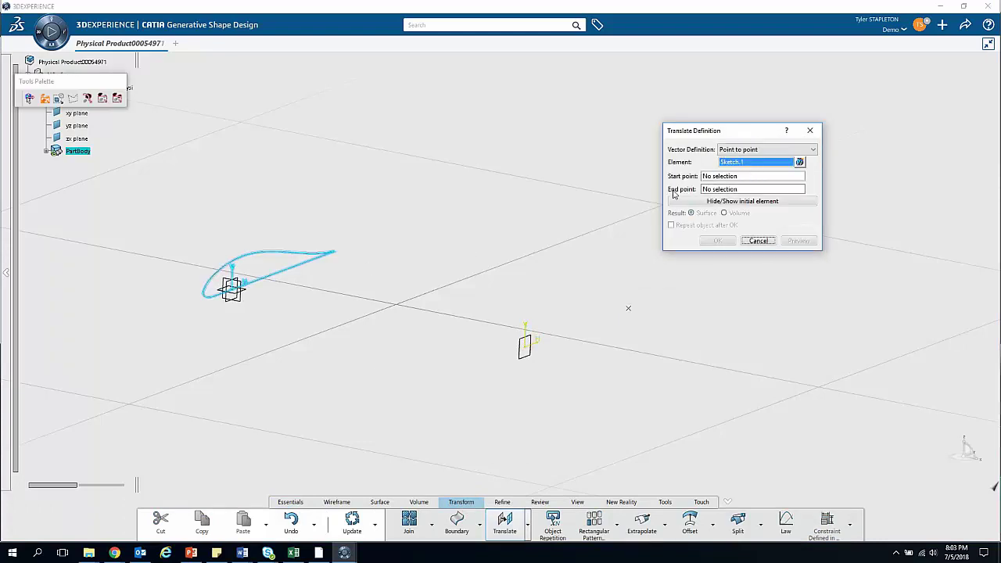
pyautogui.click(730, 178)
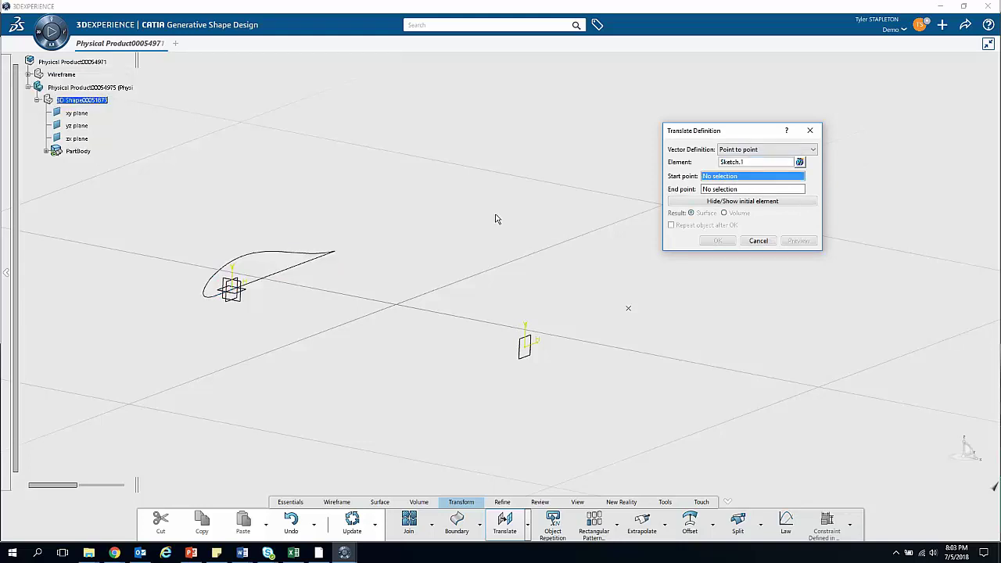
pyautogui.click(339, 251)
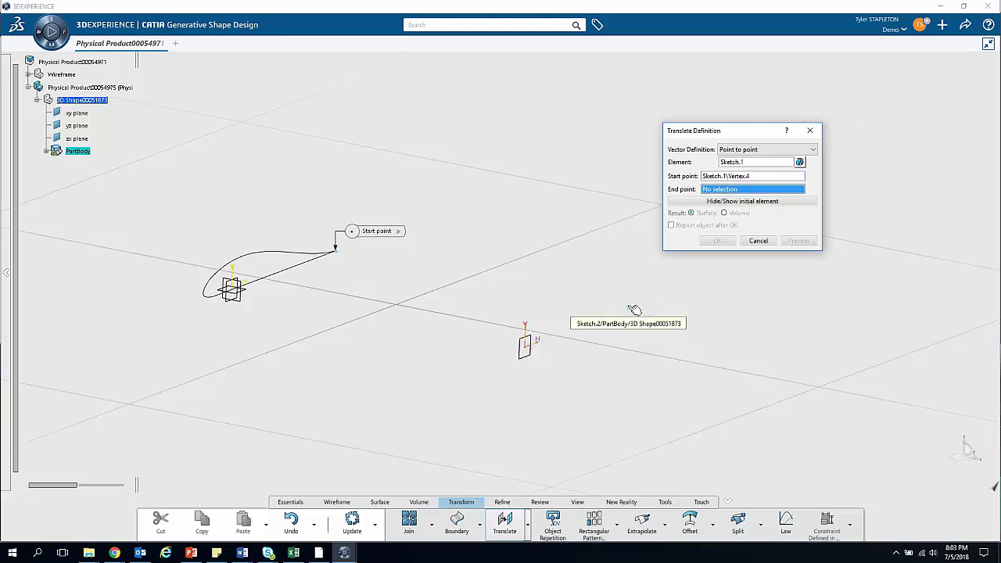
pyautogui.click(633, 310)
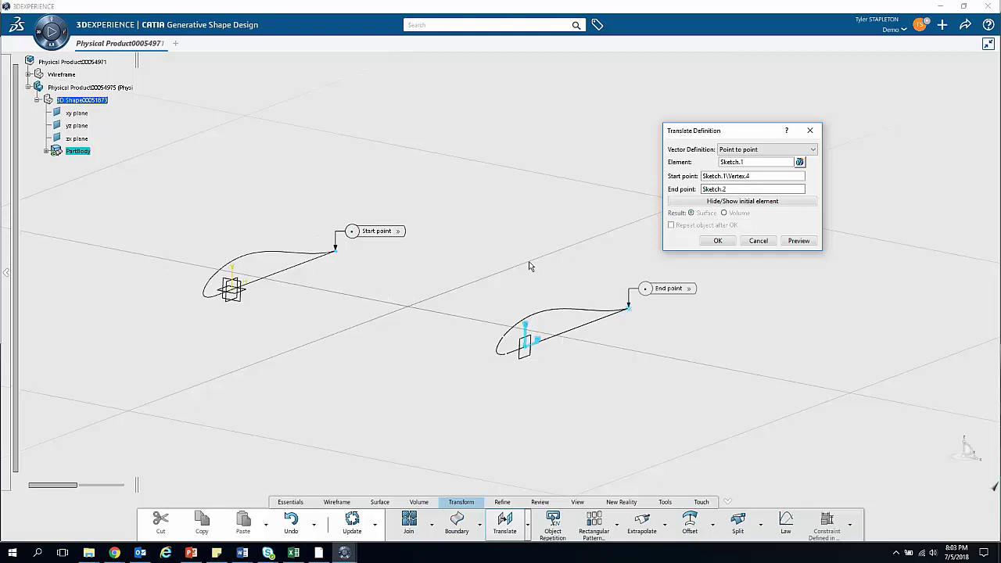
pyautogui.click(719, 241)
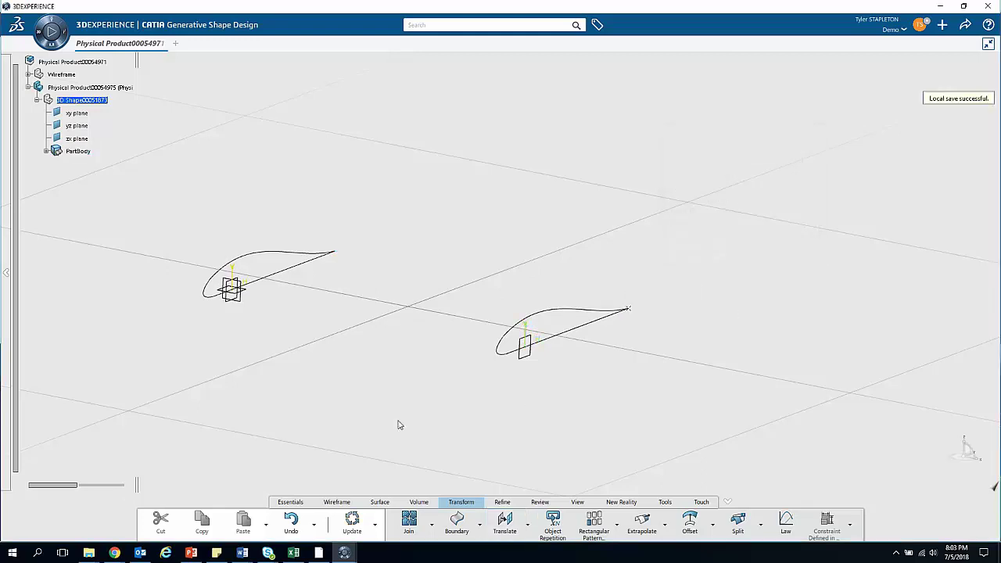
# Step: Scale the translated airfoil by a ratio of 0.75, using the point sketched on the offset plane as the reference
pyautogui.moveTo(358, 380); pyautogui.dragTo(403, 408, button='middle')
pyautogui.moveTo(385, 339); pyautogui.dragTo(349, 409, button='middle')
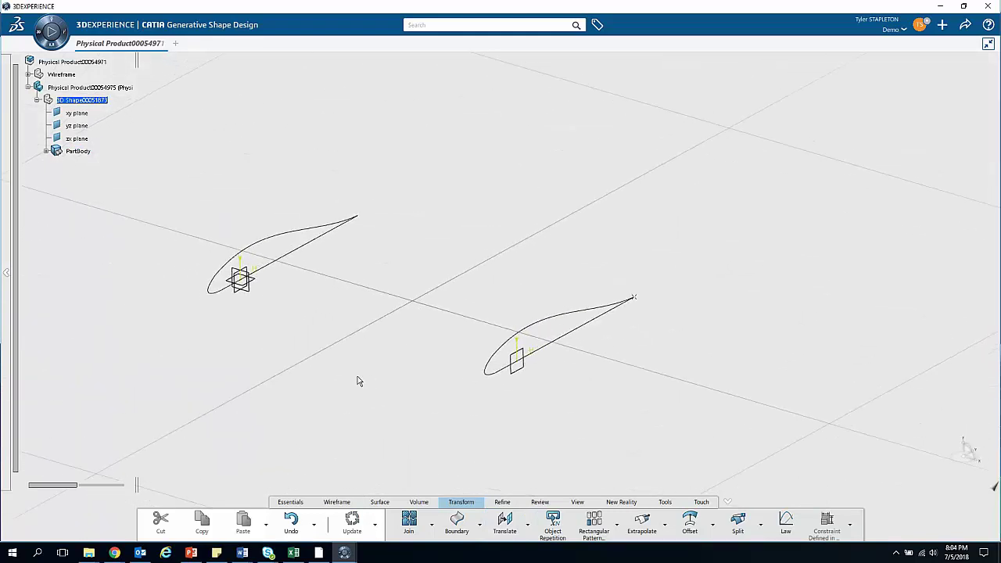
pyautogui.moveTo(400, 262); pyautogui.dragTo(409, 295, button='middle')
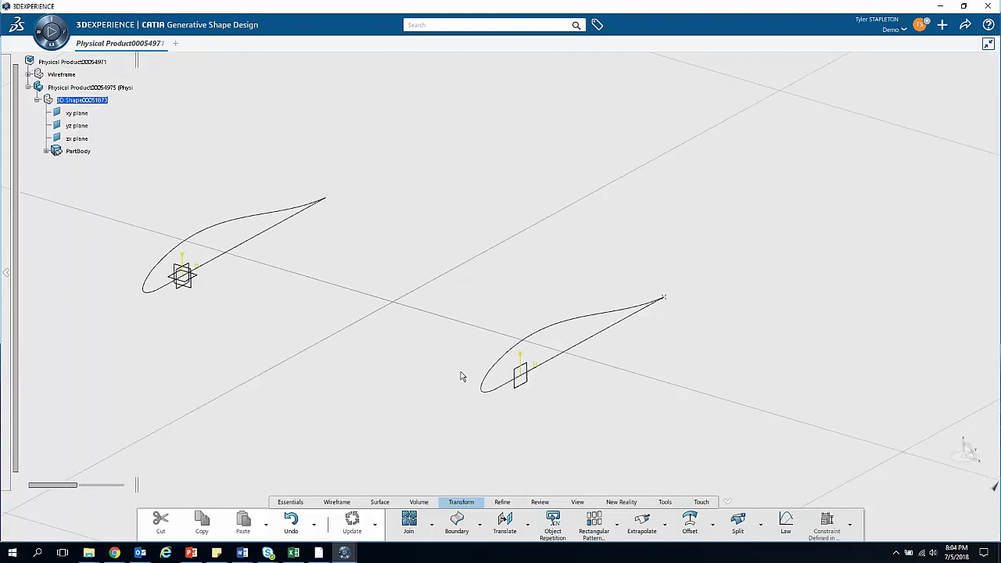
pyautogui.click(529, 526)
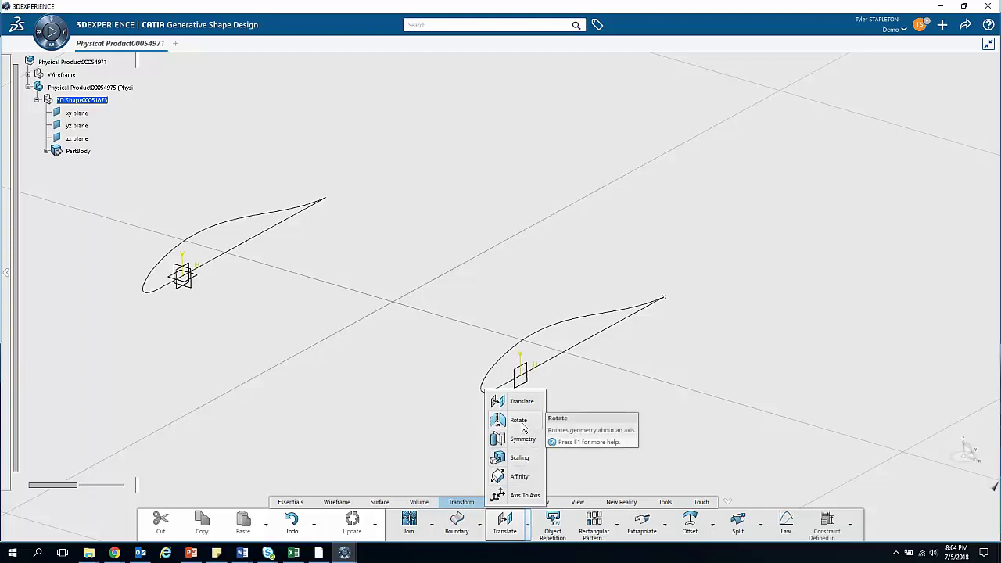
pyautogui.click(519, 458)
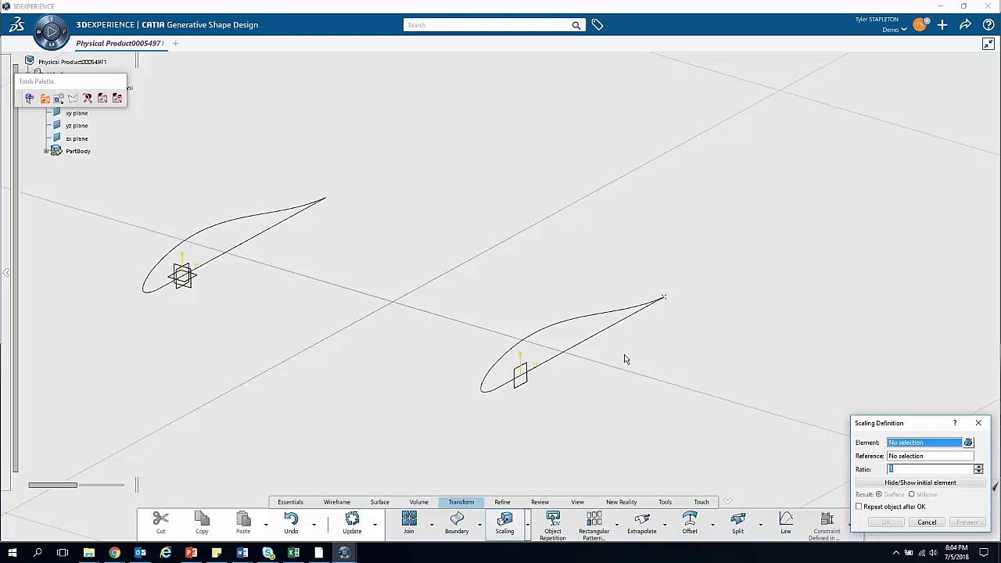
pyautogui.click(594, 318)
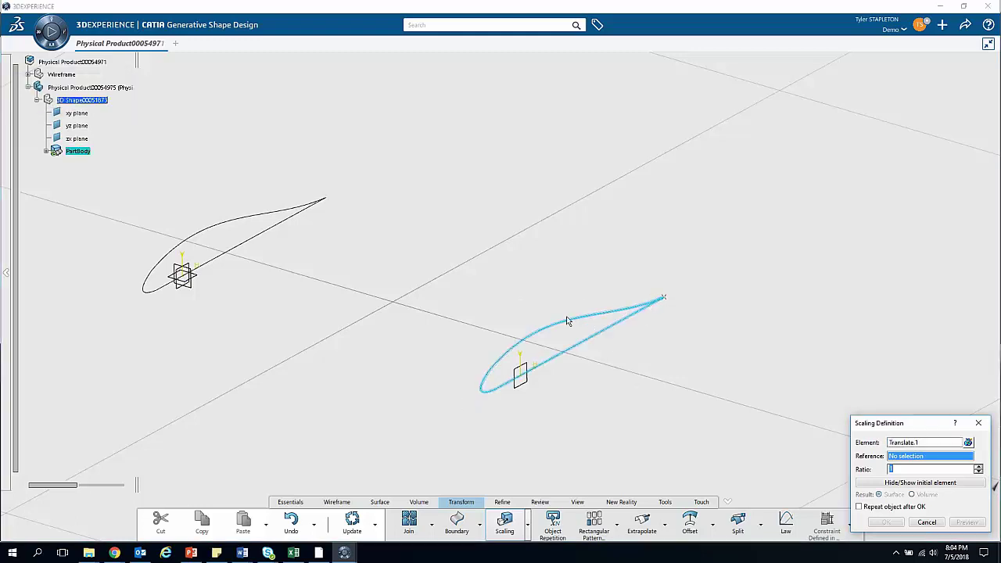
pyautogui.click(668, 300)
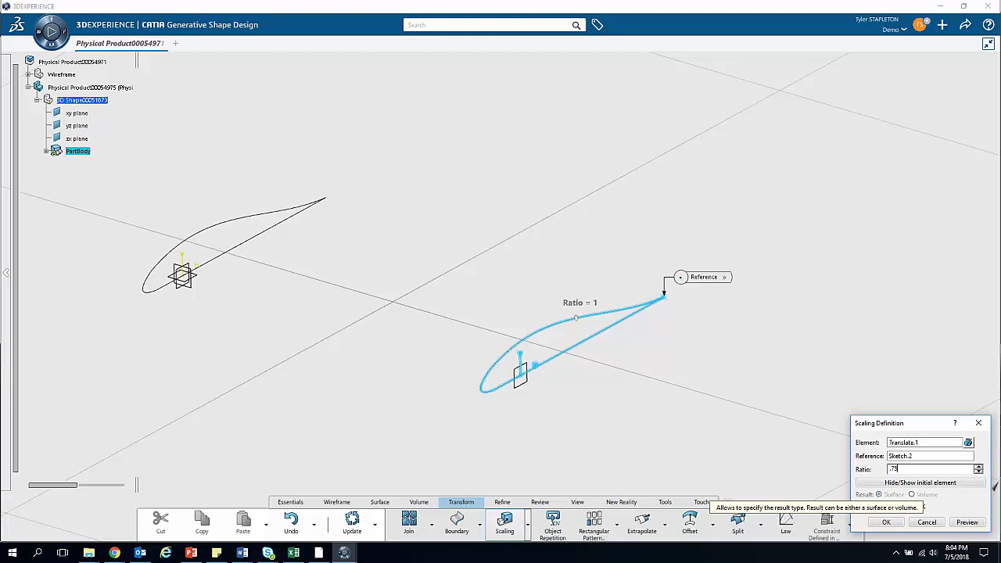
pyautogui.click(886, 523)
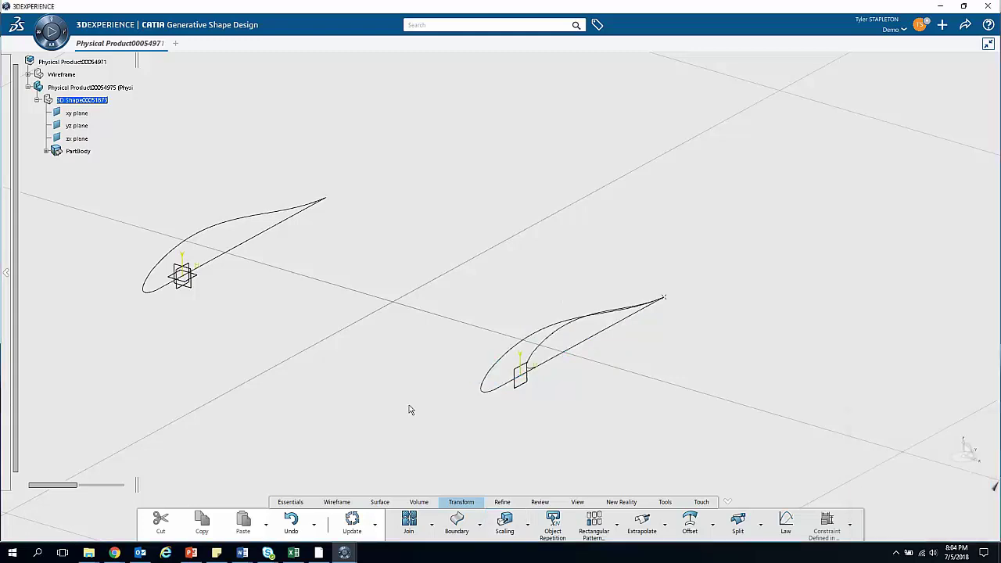
# Step: Hide the full-size translated airfoil on the offset plane
pyautogui.moveTo(470, 413); pyautogui.dragTo(453, 391, button='middle')
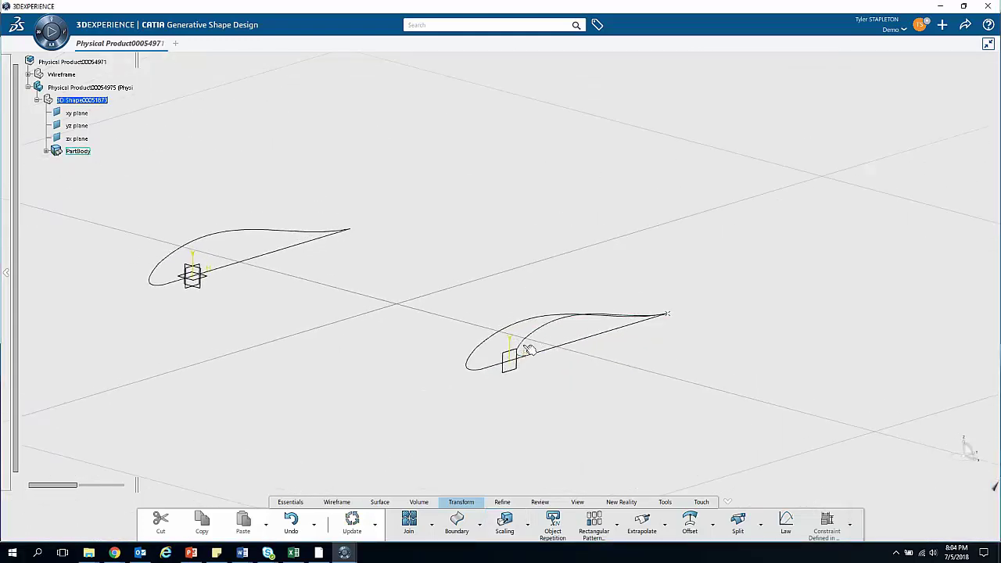
pyautogui.rightClick(521, 327)
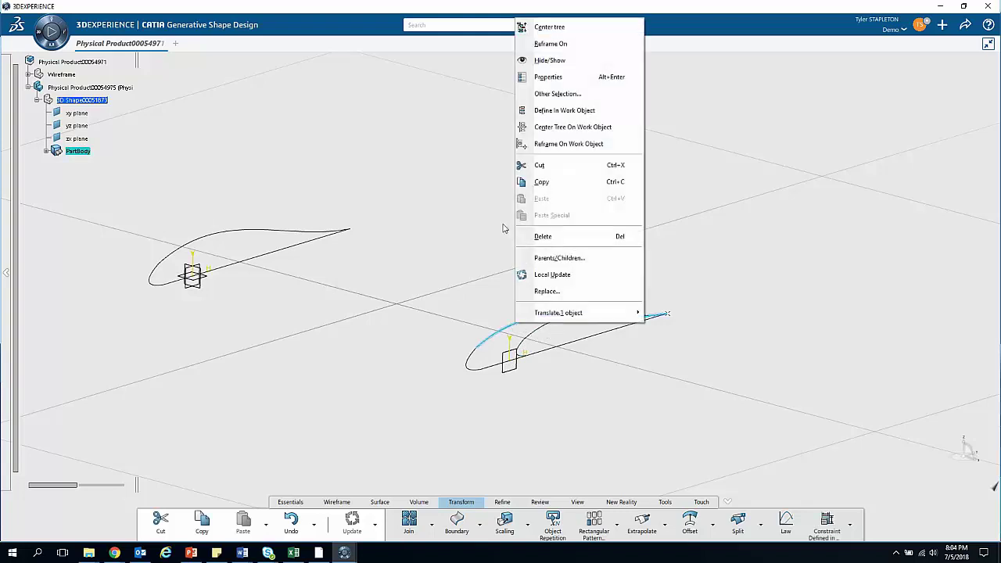
pyautogui.click(568, 63)
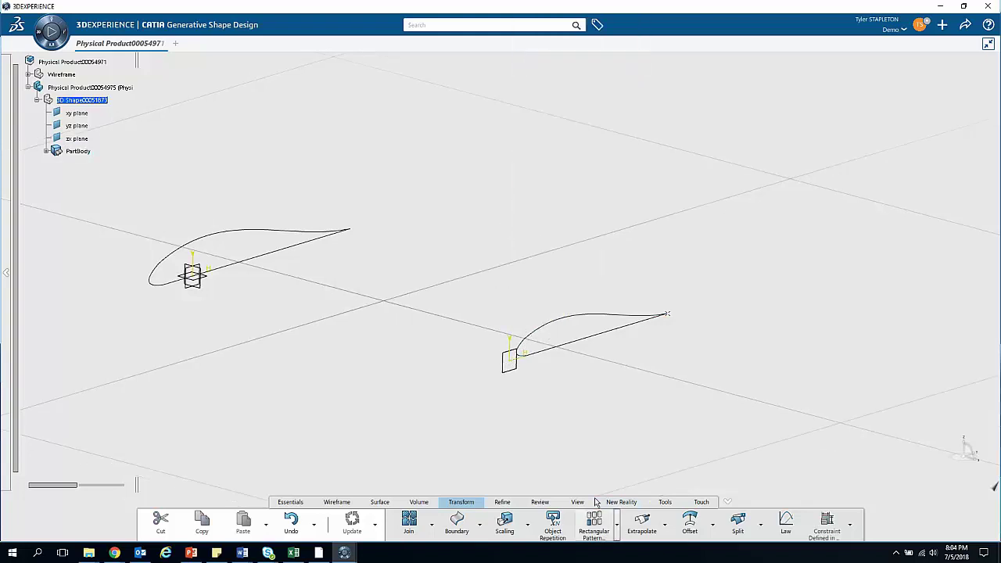
pyautogui.moveTo(393, 393)
pyautogui.mouseDown(button='middle')
pyautogui.moveTo(450, 425)
pyautogui.moveTo(458, 380)
pyautogui.moveTo(467, 420)
pyautogui.moveTo(394, 395)
pyautogui.mouseUp(button='middle')
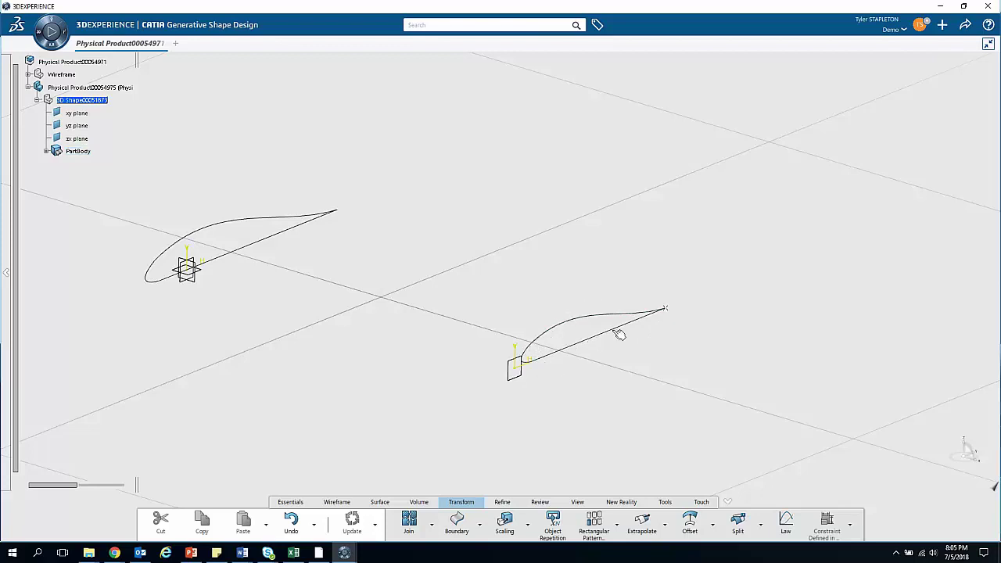
pyautogui.moveTo(216, 364); pyautogui.dragTo(393, 431, button='middle')
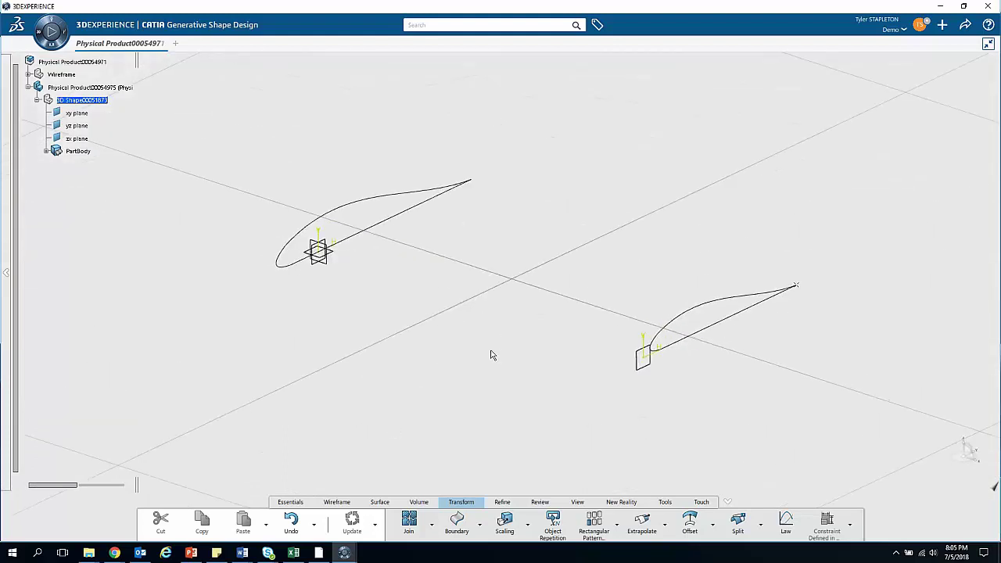
pyautogui.moveTo(400, 321); pyautogui.dragTo(400, 339, button='middle')
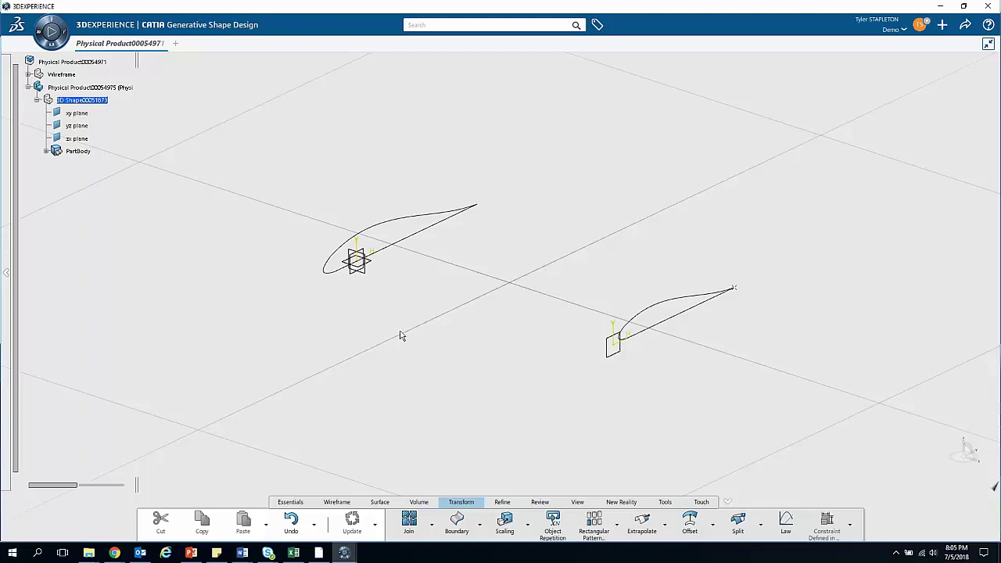
pyautogui.moveTo(409, 395); pyautogui.dragTo(470, 326, button='middle')
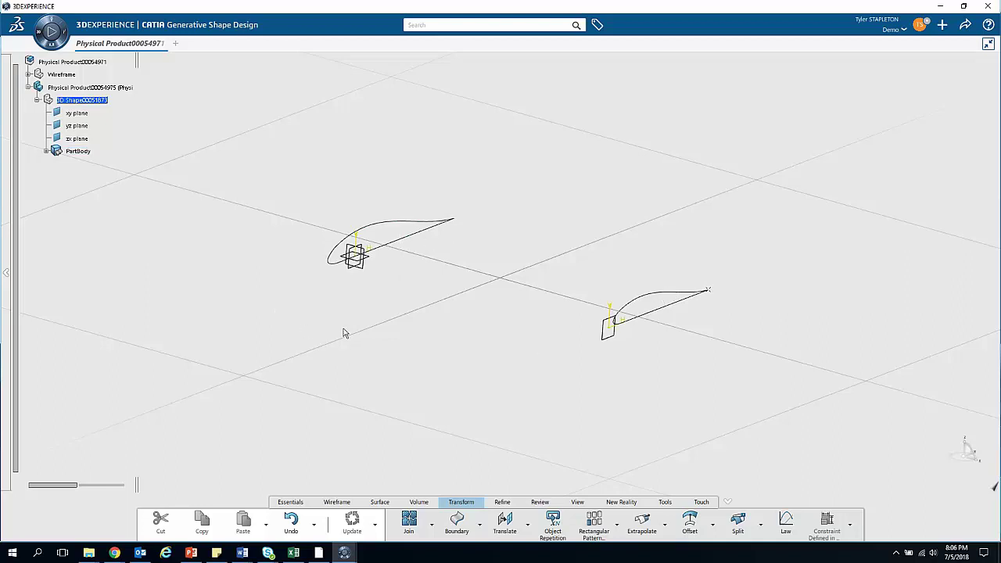
pyautogui.click(40, 36)
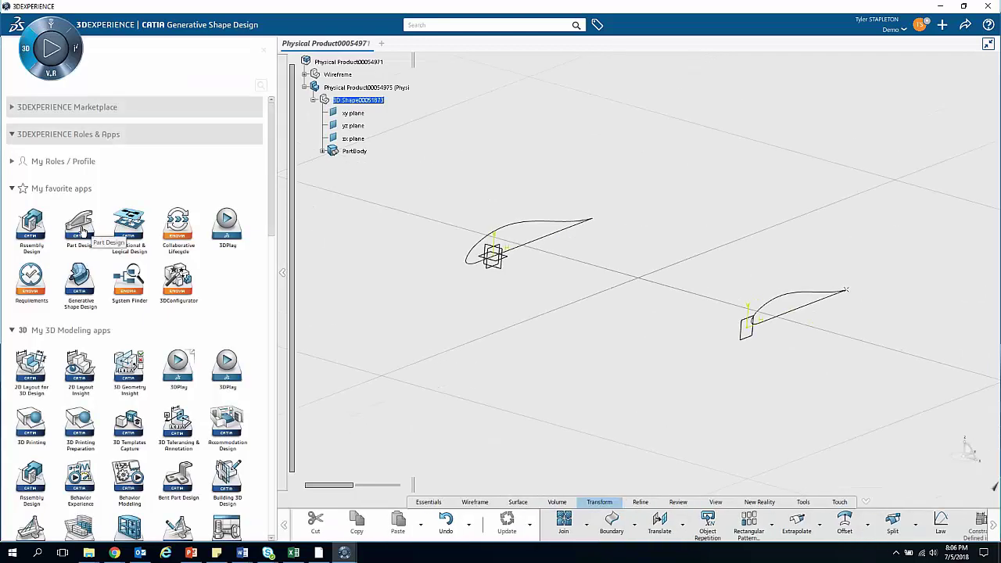
pyautogui.click(47, 39)
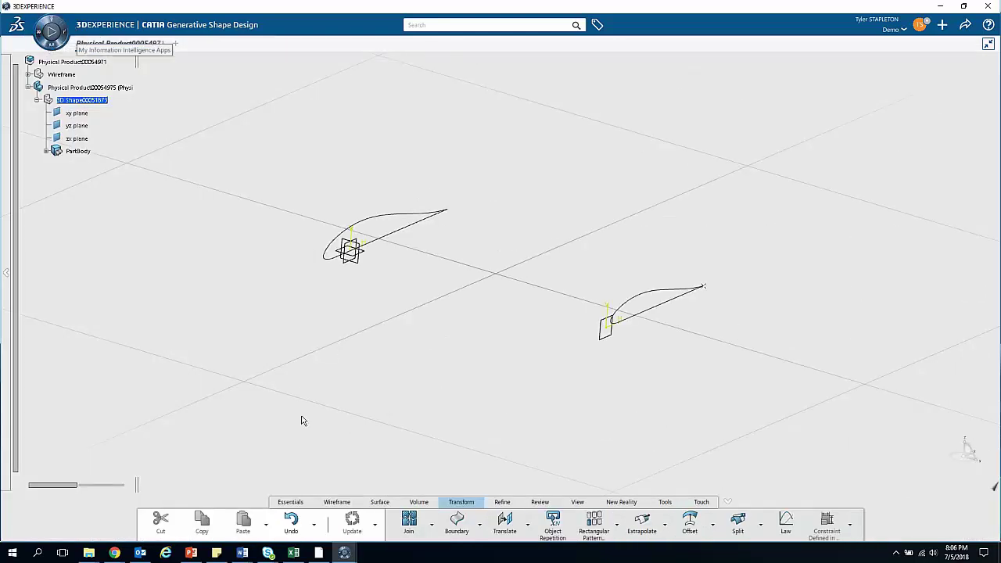
pyautogui.click(408, 509)
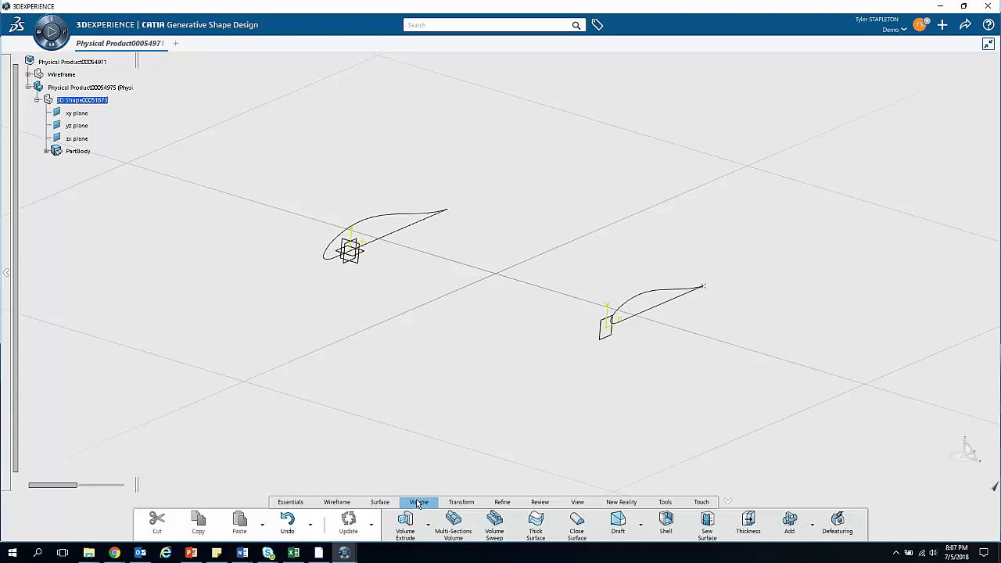
# Step: Switch from Generative Shape Design to the Part Design app
pyautogui.click(33, 42)
pyautogui.click(79, 234)
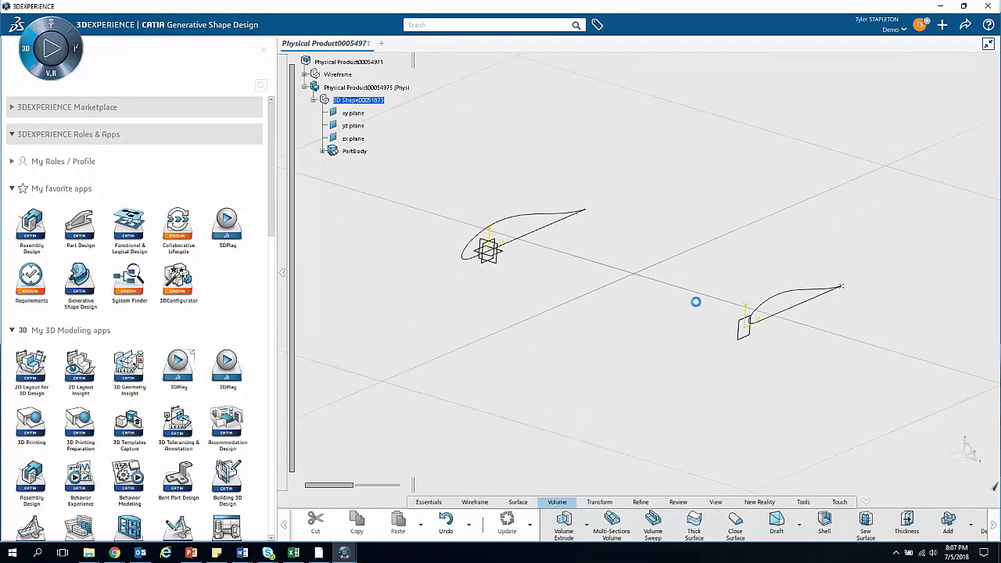
pyautogui.moveTo(458, 302); pyautogui.dragTo(431, 346, button='middle')
pyautogui.moveTo(391, 373); pyautogui.dragTo(418, 355, button='middle')
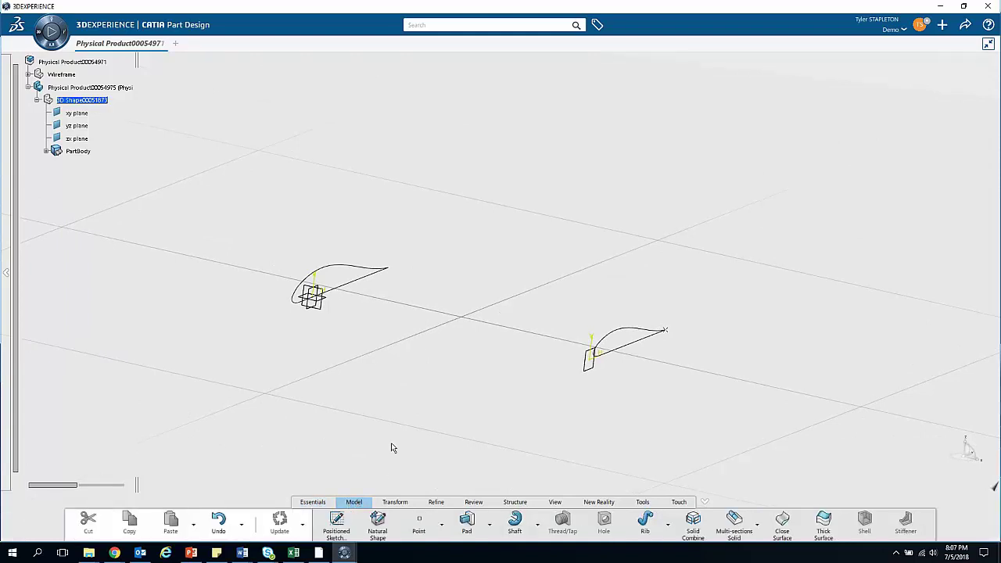
# Step: Create a multi-sections solid from the original airfoil sketch to the scaled airfoil on the offset plane
pyautogui.click(732, 534)
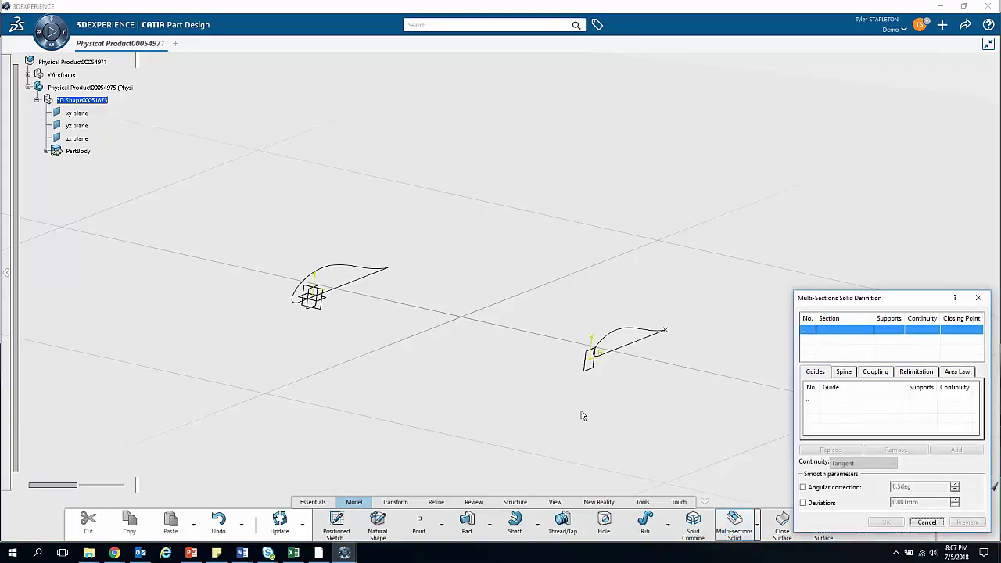
pyautogui.click(366, 271)
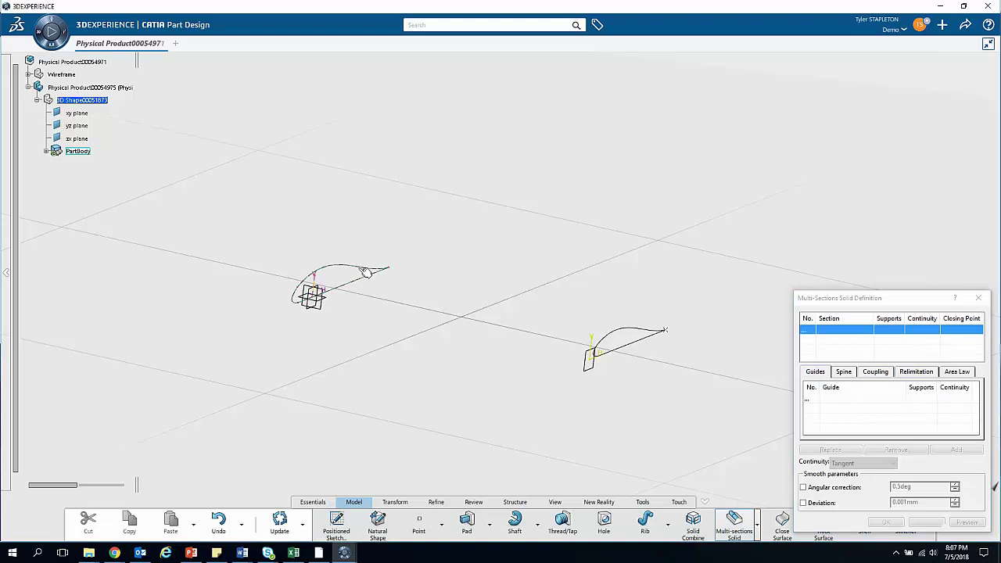
pyautogui.click(658, 342)
pyautogui.moveTo(401, 367); pyautogui.dragTo(422, 400, button='middle')
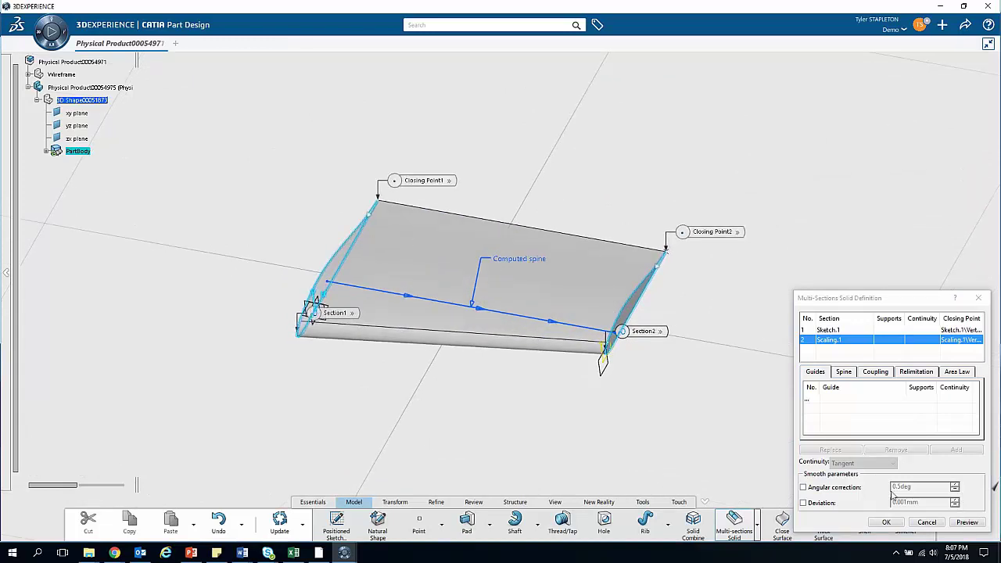
pyautogui.click(897, 522)
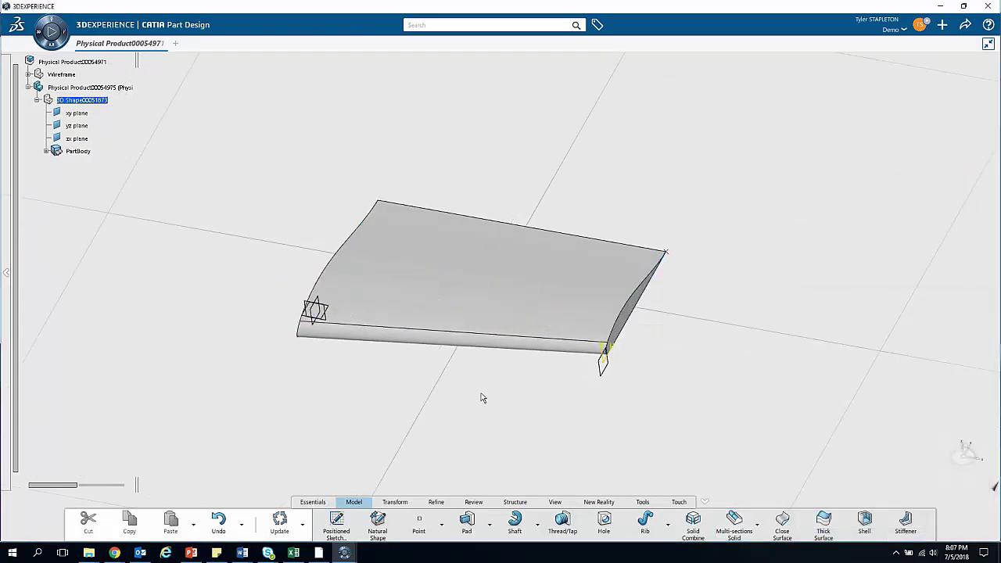
# Step: Examine the tapered wing solid from above, along its leading and trailing edges, and at both ends
pyautogui.moveTo(527, 428); pyautogui.dragTo(505, 494, button='middle')
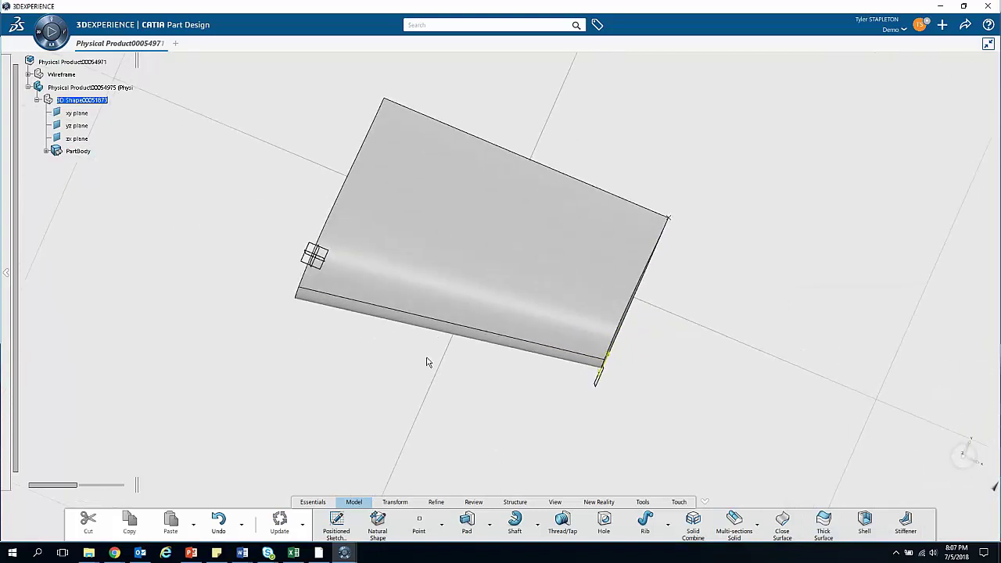
pyautogui.moveTo(407, 308); pyautogui.dragTo(463, 398, button='middle')
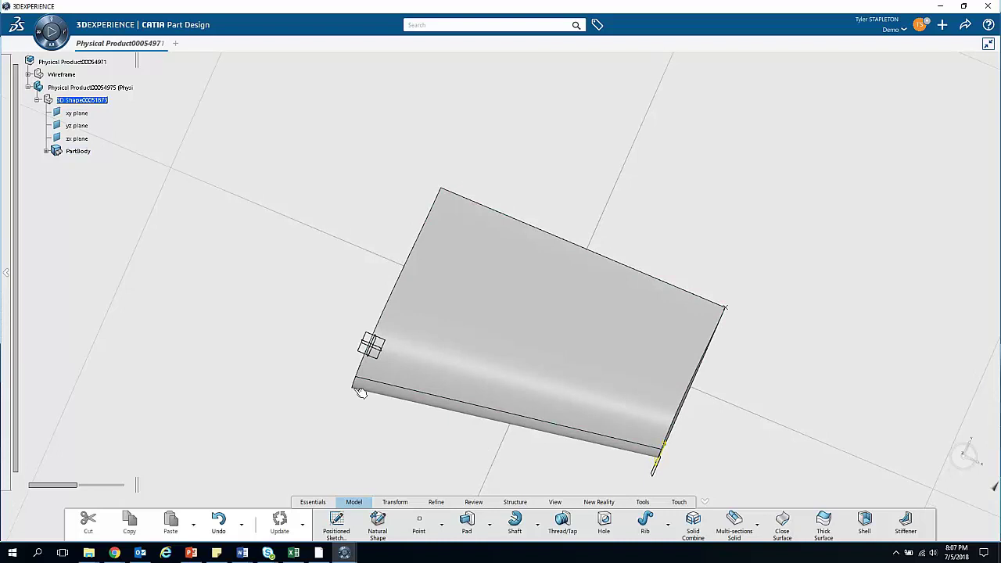
pyautogui.moveTo(704, 389); pyautogui.dragTo(649, 318, button='middle')
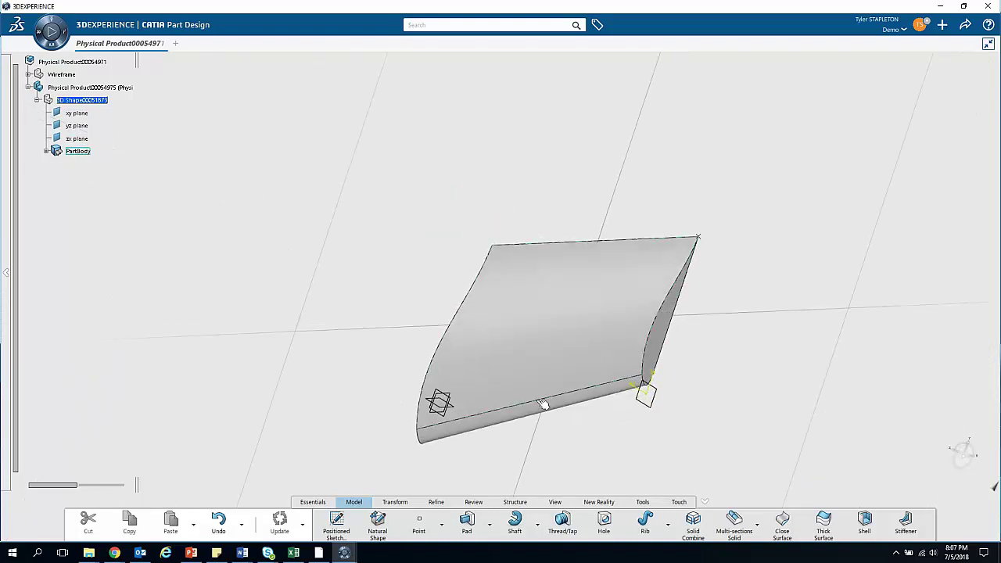
pyautogui.moveTo(460, 450); pyautogui.dragTo(419, 336, button='middle')
pyautogui.moveTo(753, 174); pyautogui.dragTo(588, 367, button='middle')
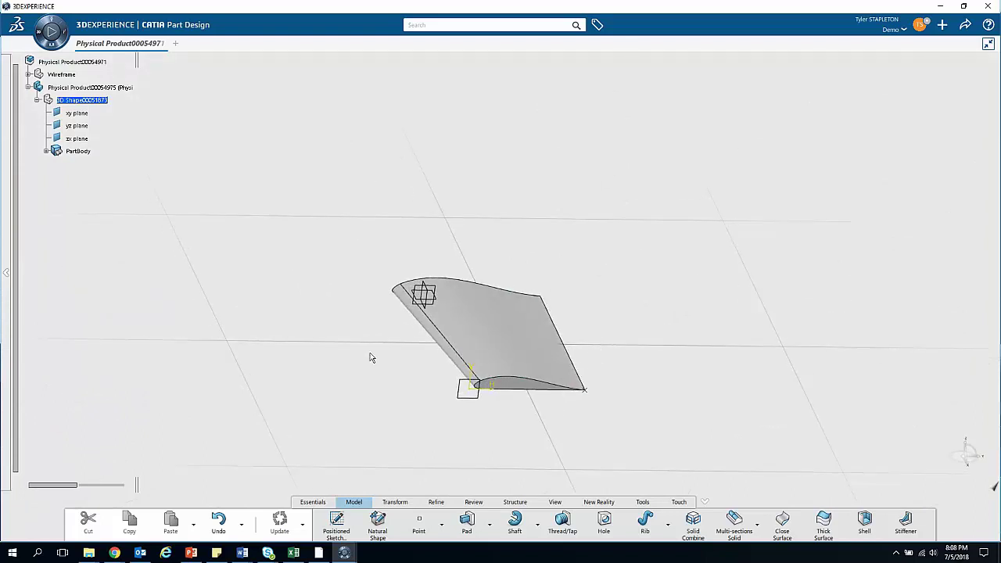
pyautogui.moveTo(550, 451); pyautogui.dragTo(596, 478, button='middle')
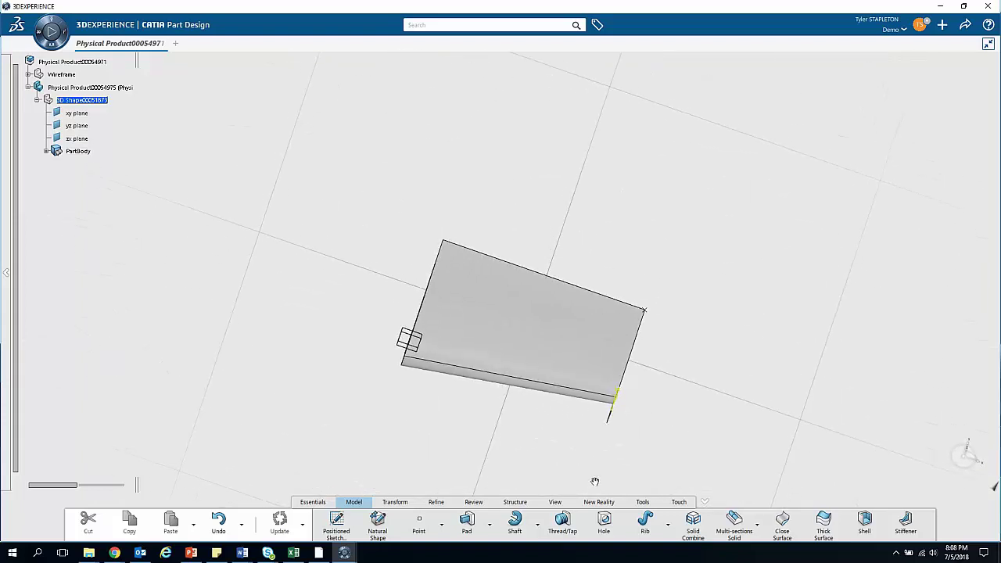
pyautogui.moveTo(440, 404); pyautogui.dragTo(443, 496, button='middle')
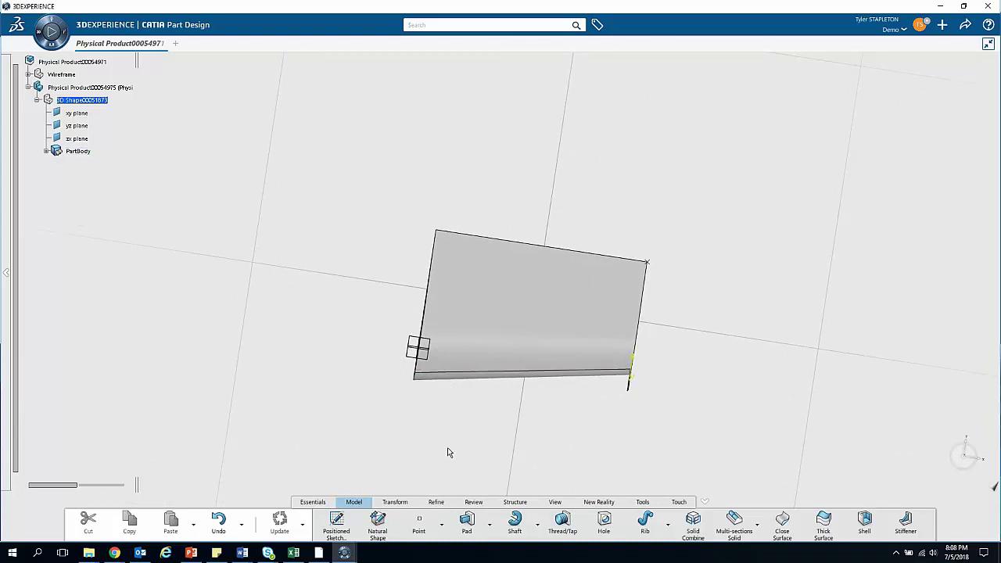
pyautogui.moveTo(445, 456); pyautogui.dragTo(449, 220, button='middle')
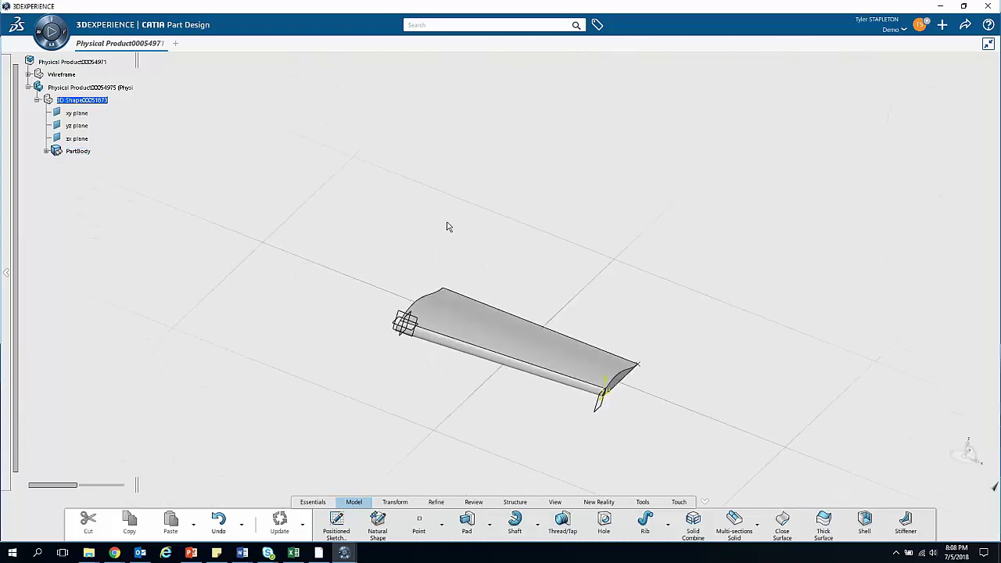
pyautogui.moveTo(505, 468); pyautogui.dragTo(246, 179, button='middle')
pyautogui.moveTo(483, 133); pyautogui.dragTo(510, 155, button='middle')
pyautogui.moveTo(592, 397); pyautogui.dragTo(565, 440, button='middle')
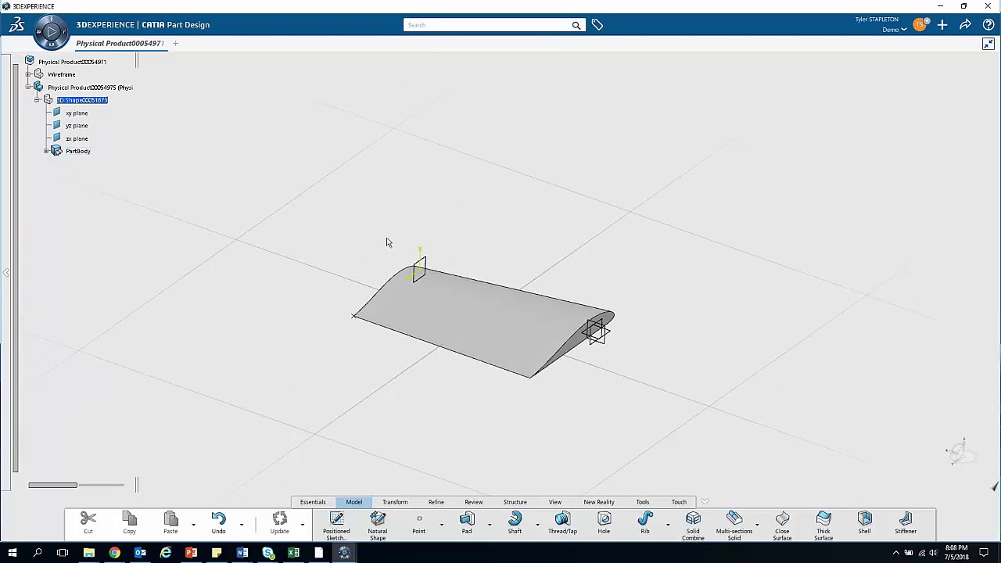
pyautogui.moveTo(430, 409); pyautogui.dragTo(503, 422, button='middle')
pyautogui.moveTo(619, 385); pyautogui.dragTo(706, 318, button='middle')
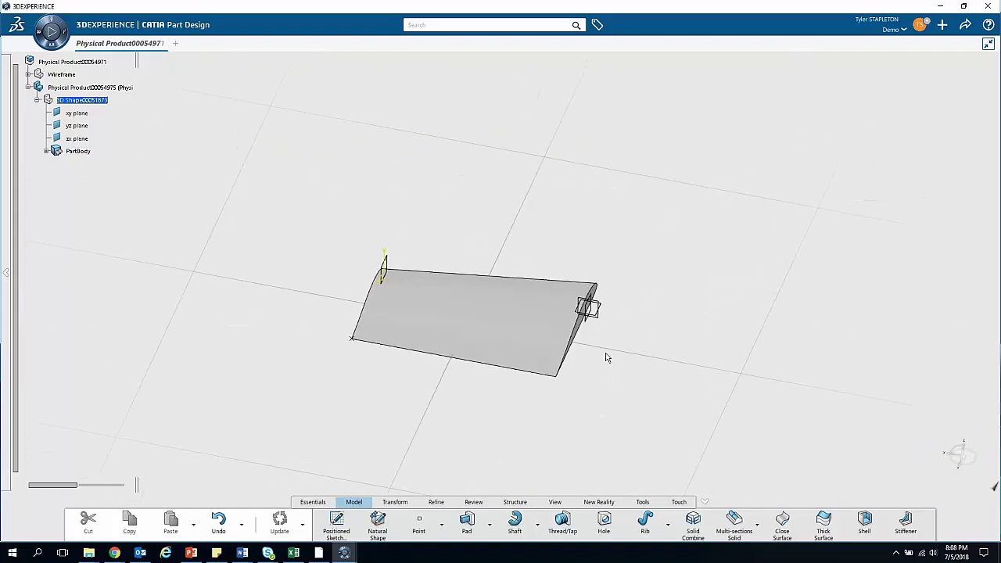
pyautogui.moveTo(601, 388); pyautogui.dragTo(567, 369, button='middle')
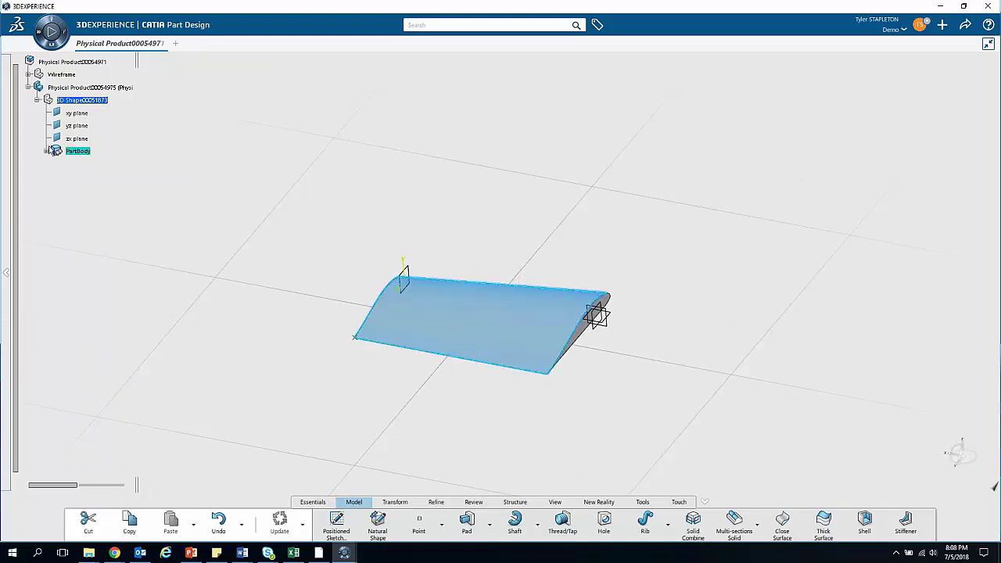
pyautogui.click(46, 152)
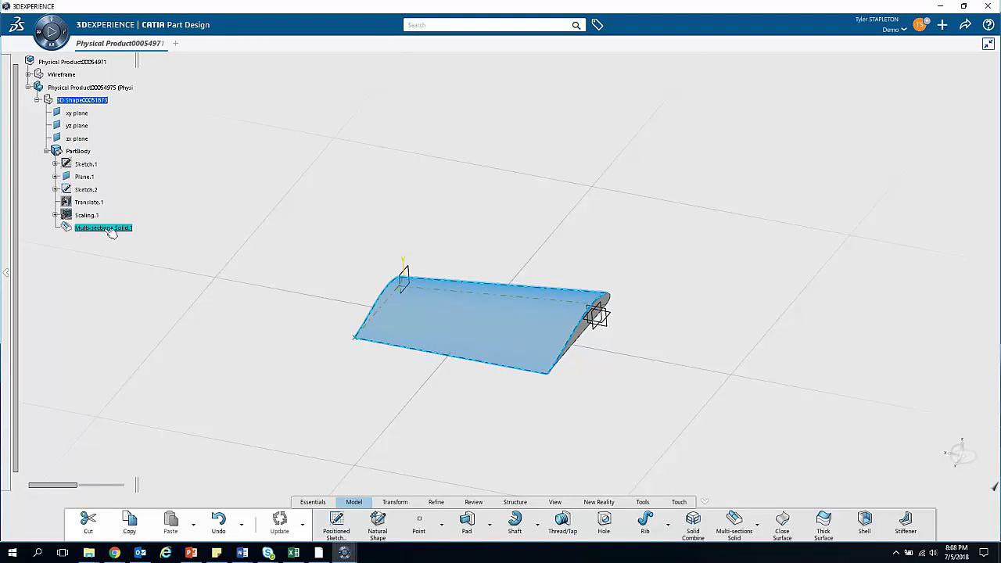
pyautogui.click(397, 502)
pyautogui.click(494, 523)
pyautogui.click(591, 327)
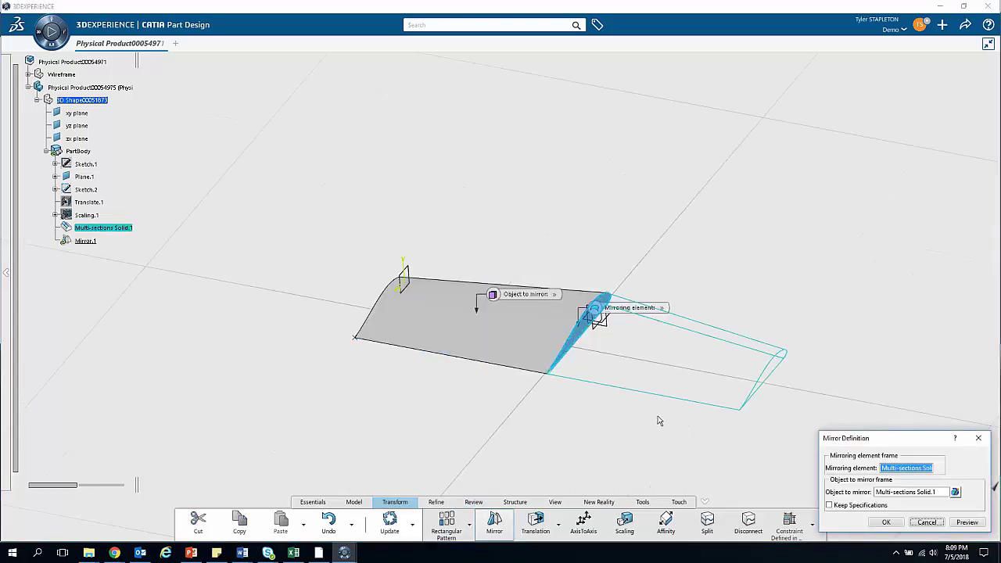
pyautogui.moveTo(659, 418); pyautogui.dragTo(454, 399, button='middle')
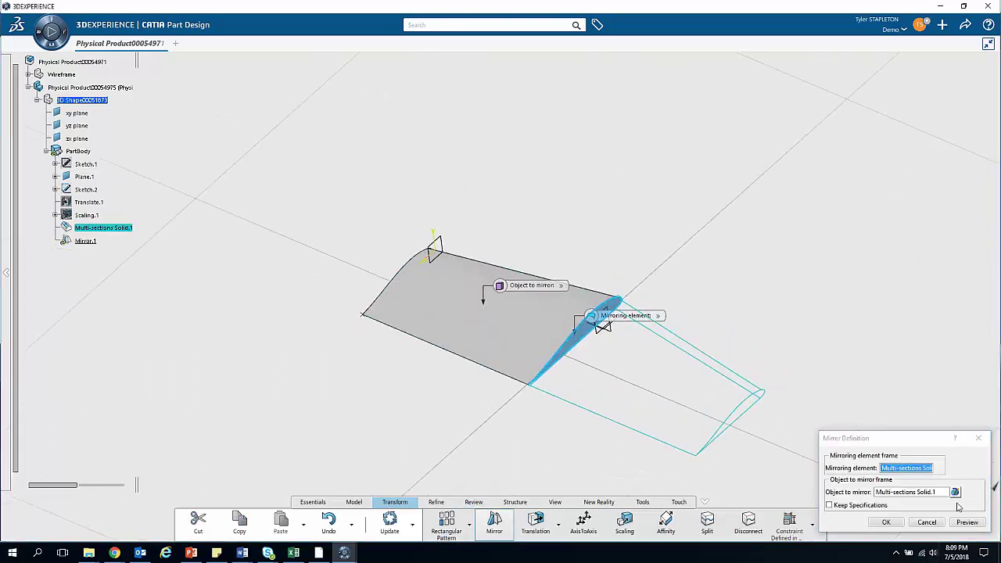
pyautogui.click(964, 522)
pyautogui.moveTo(710, 232)
pyautogui.mouseDown(button='middle')
pyautogui.moveTo(645, 329)
pyautogui.moveTo(720, 232)
pyautogui.mouseUp(button='middle')
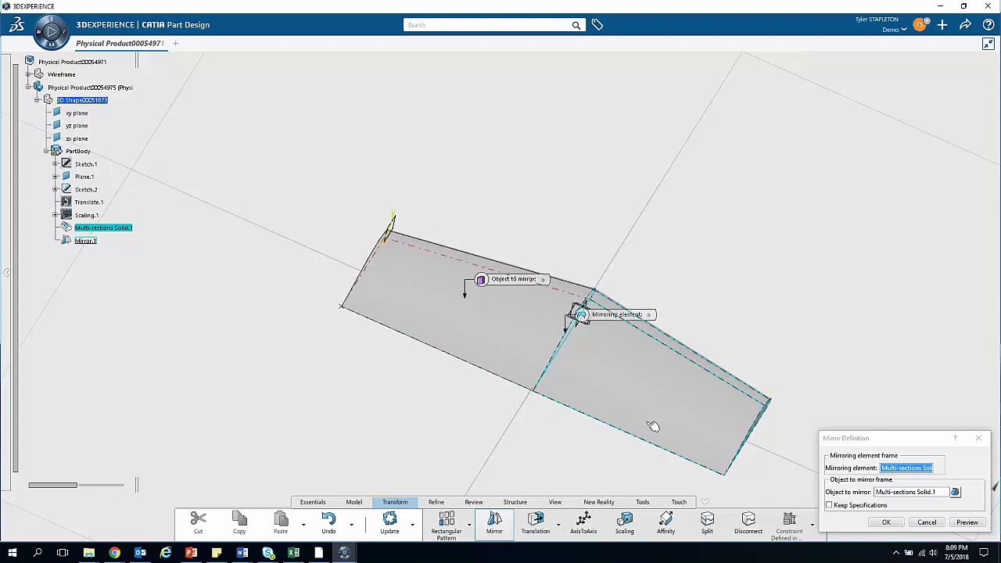
pyautogui.moveTo(498, 431); pyautogui.dragTo(384, 366, button='middle')
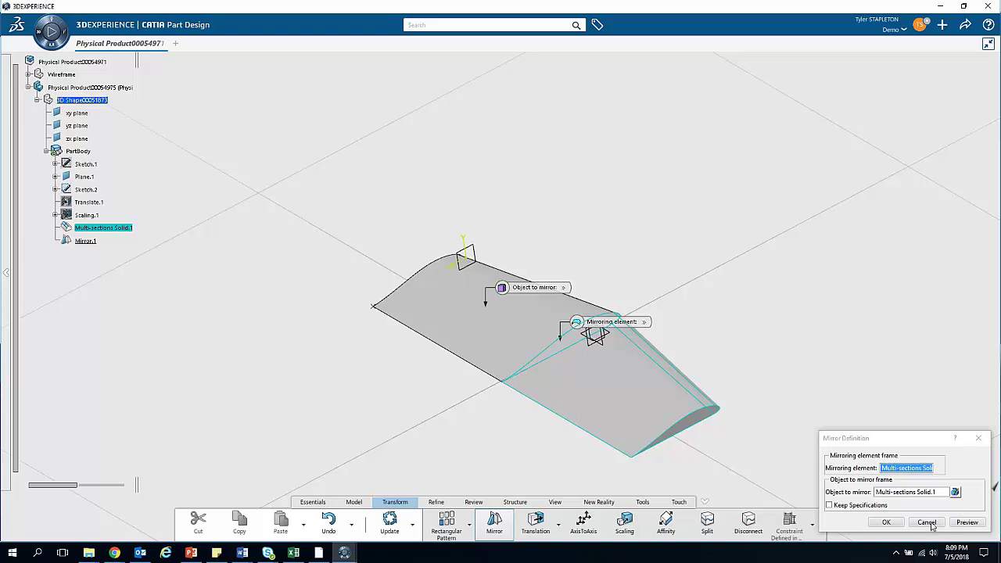
pyautogui.click(927, 523)
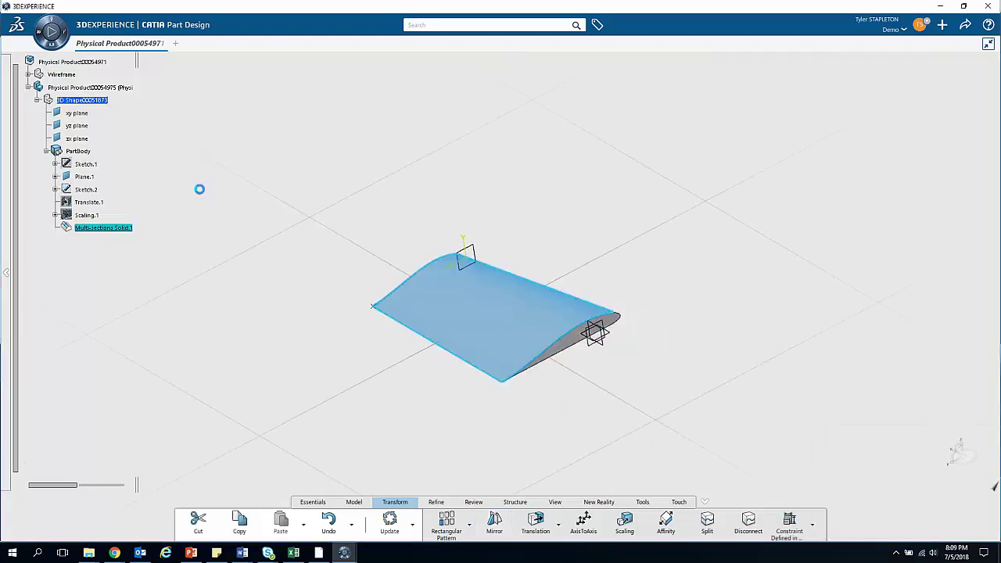
# Step: Activate the root product in Assembly Design and create an Assembly Symmetry of the wing product about the wing's root face
pyautogui.doubleClick(61, 64)
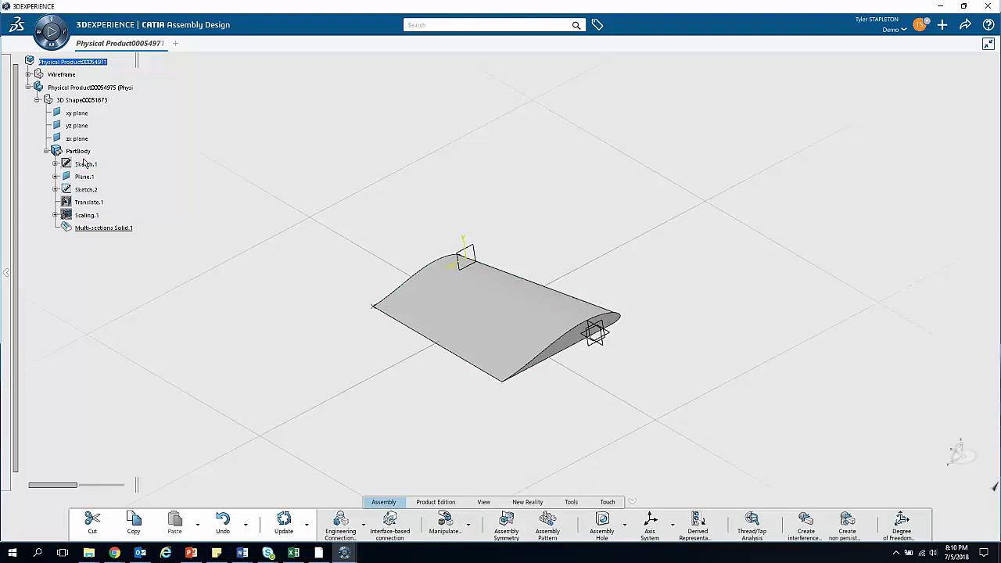
pyautogui.click(506, 526)
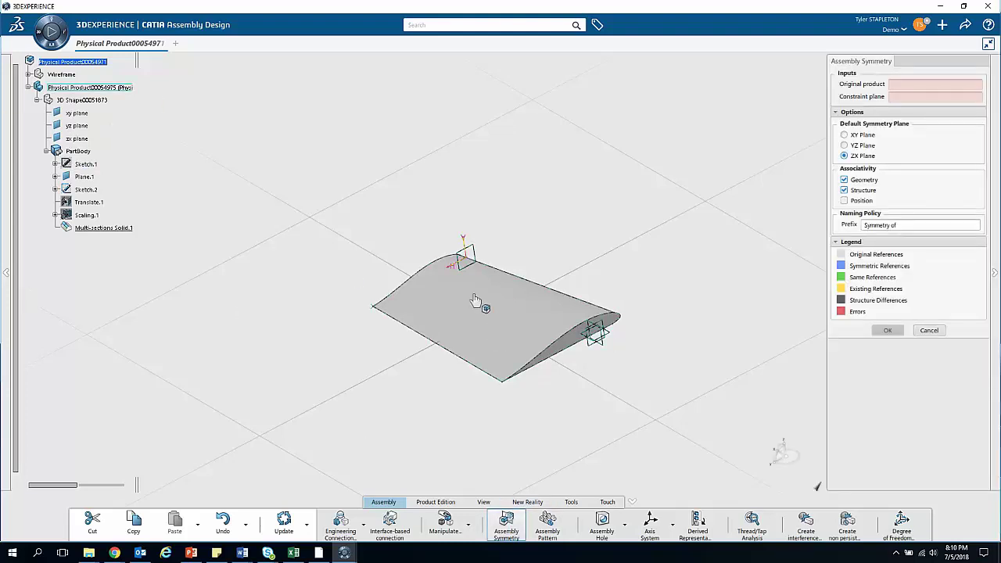
pyautogui.click(64, 91)
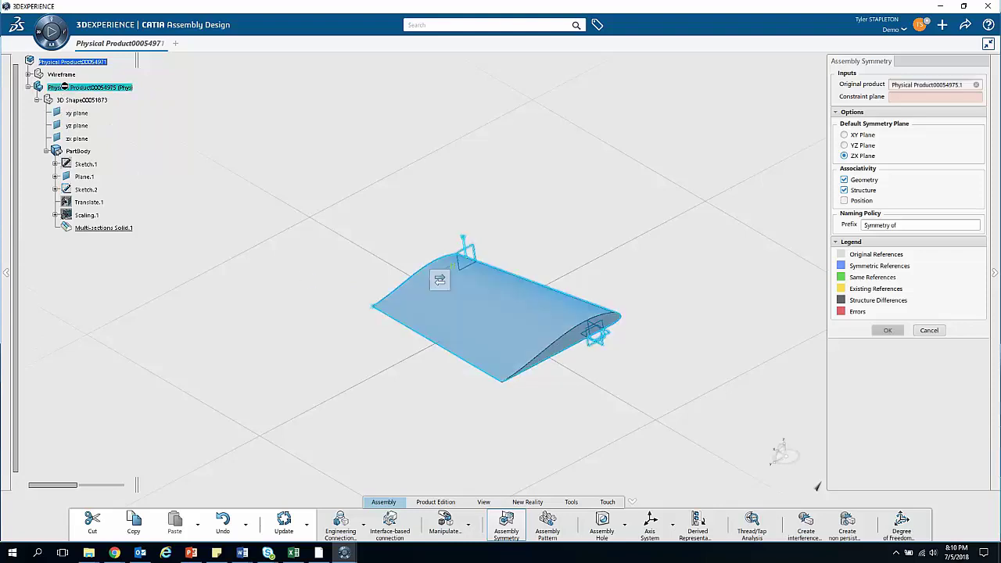
pyautogui.click(586, 339)
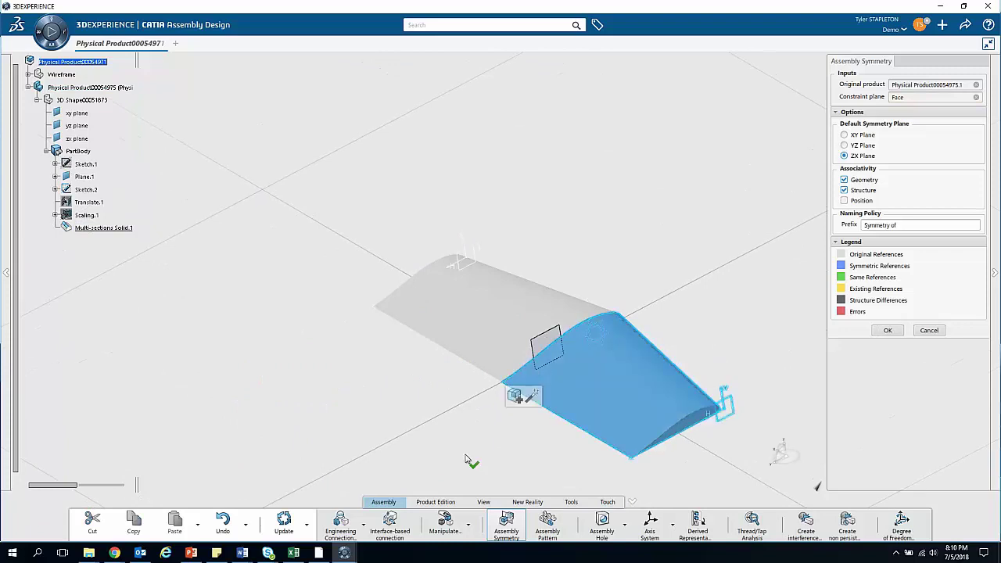
pyautogui.moveTo(445, 397); pyautogui.dragTo(576, 430, button='middle')
pyautogui.click(888, 330)
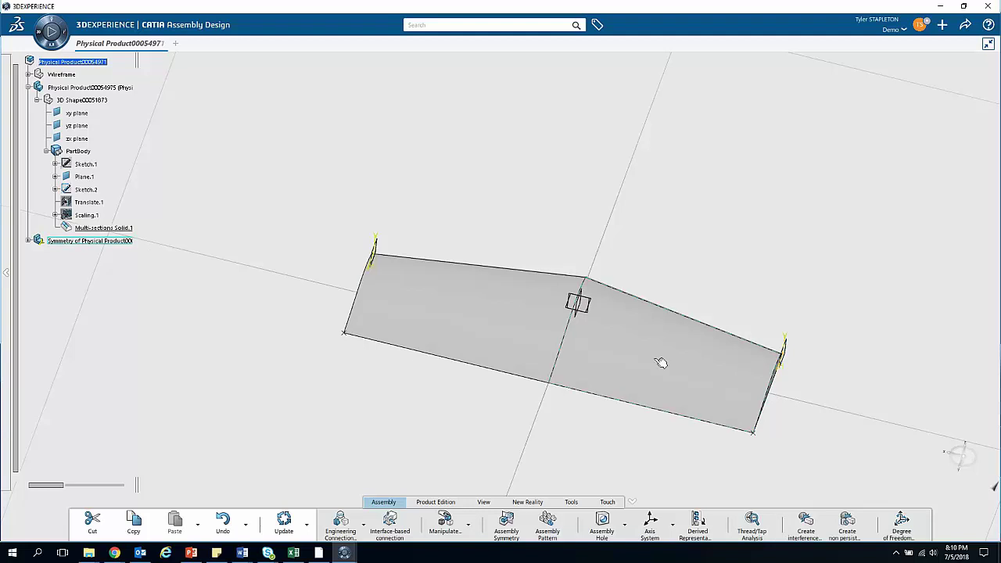
# Step: Activate the original wing's 3D shape and delete its multi-sections solid, keeping the parent sections
pyautogui.moveTo(813, 378); pyautogui.dragTo(428, 174, button='middle')
pyautogui.moveTo(517, 397); pyautogui.dragTo(501, 333, button='middle')
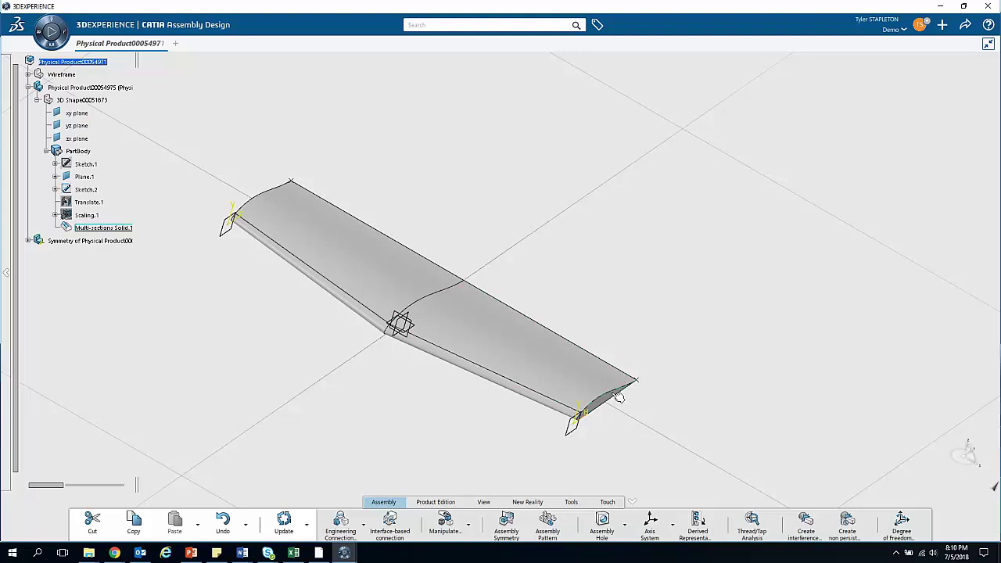
pyautogui.moveTo(609, 455); pyautogui.dragTo(374, 351, button='middle')
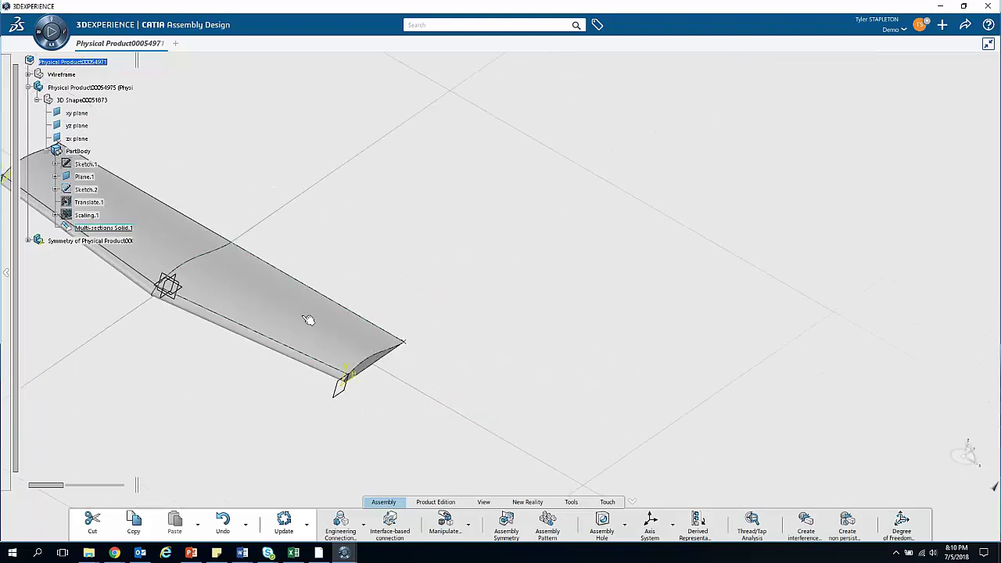
pyautogui.moveTo(149, 375); pyautogui.dragTo(313, 436, button='middle')
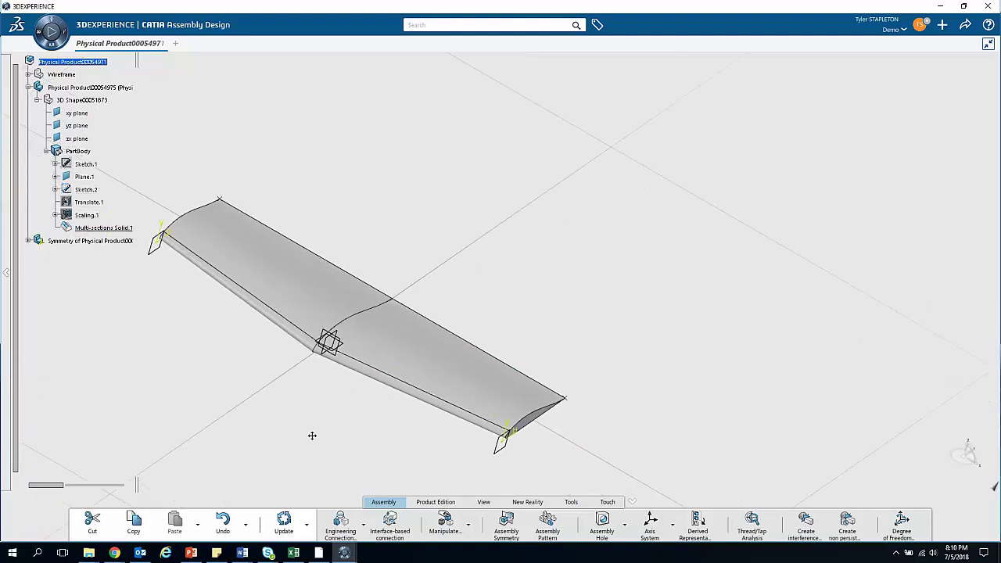
pyautogui.doubleClick(74, 100)
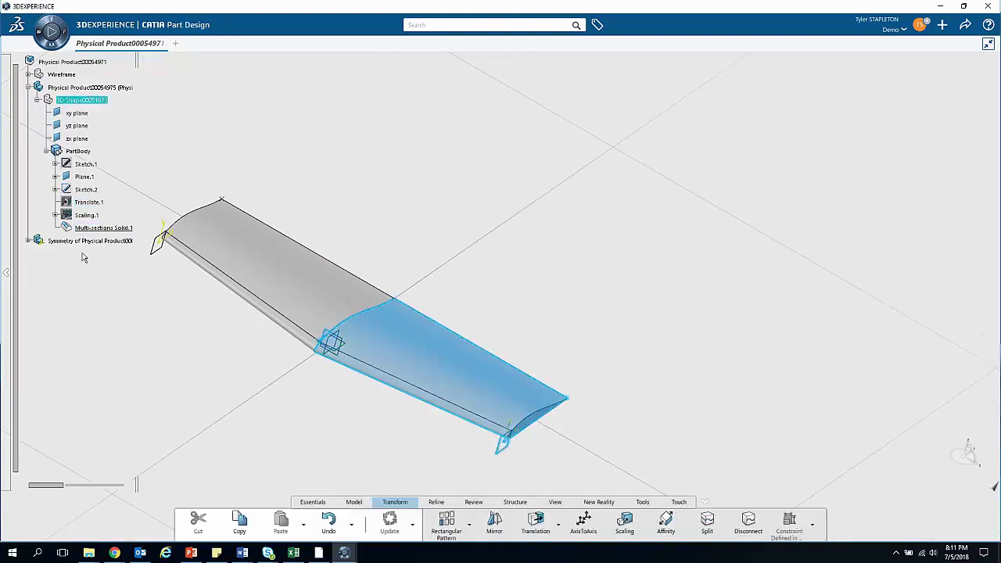
pyautogui.click(95, 228)
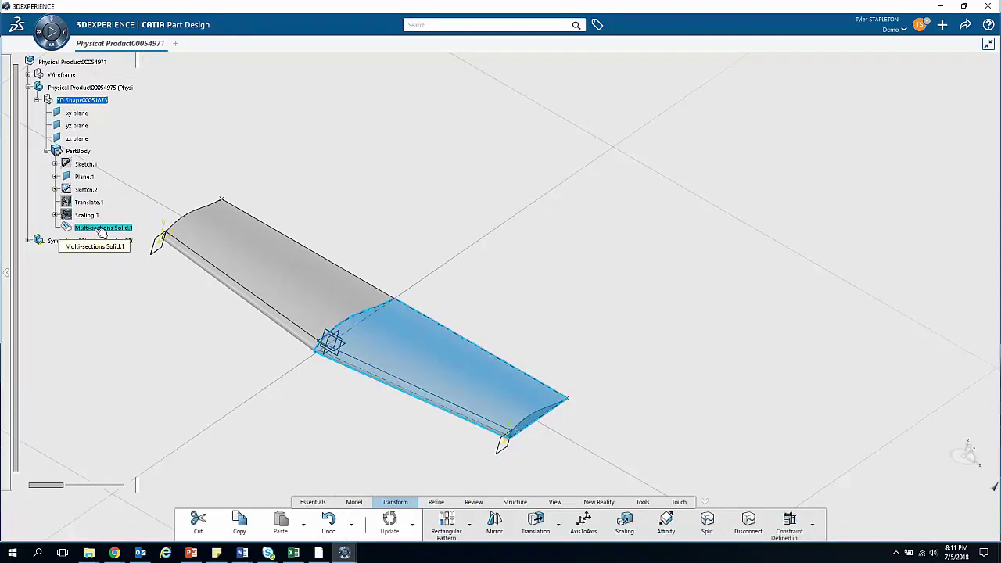
pyautogui.press('Delete')
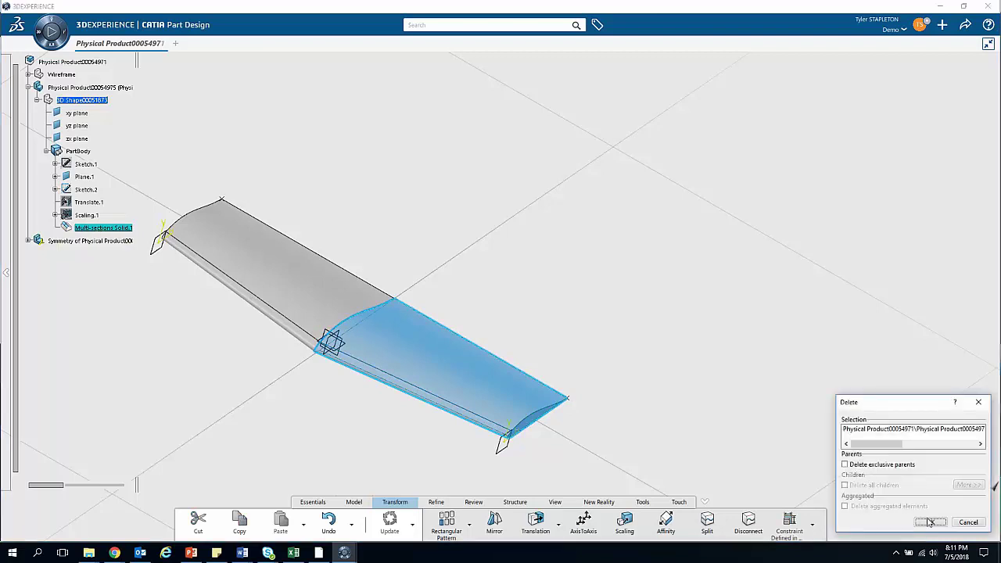
pyautogui.click(929, 521)
# Step: Show the hidden scaled airfoil on the offset plane
pyautogui.moveTo(409, 425); pyautogui.dragTo(374, 355, button='middle')
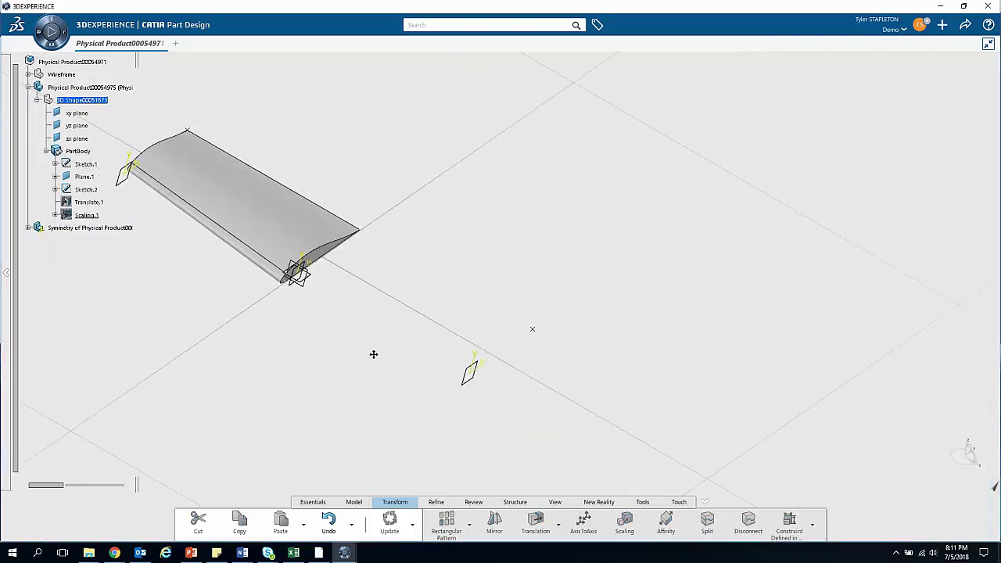
pyautogui.rightClick(89, 214)
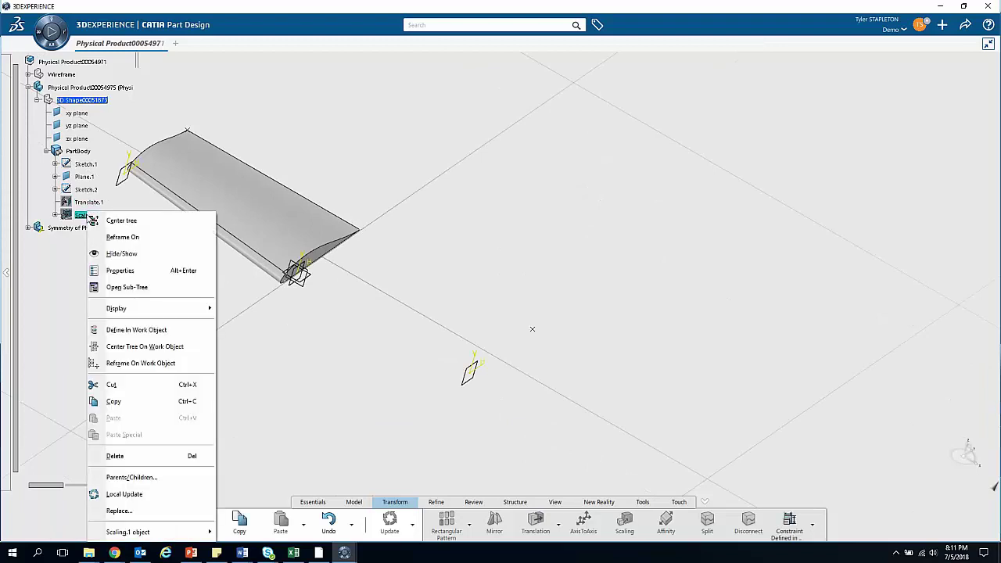
pyautogui.click(121, 253)
pyautogui.moveTo(324, 391); pyautogui.dragTo(362, 333, button='middle')
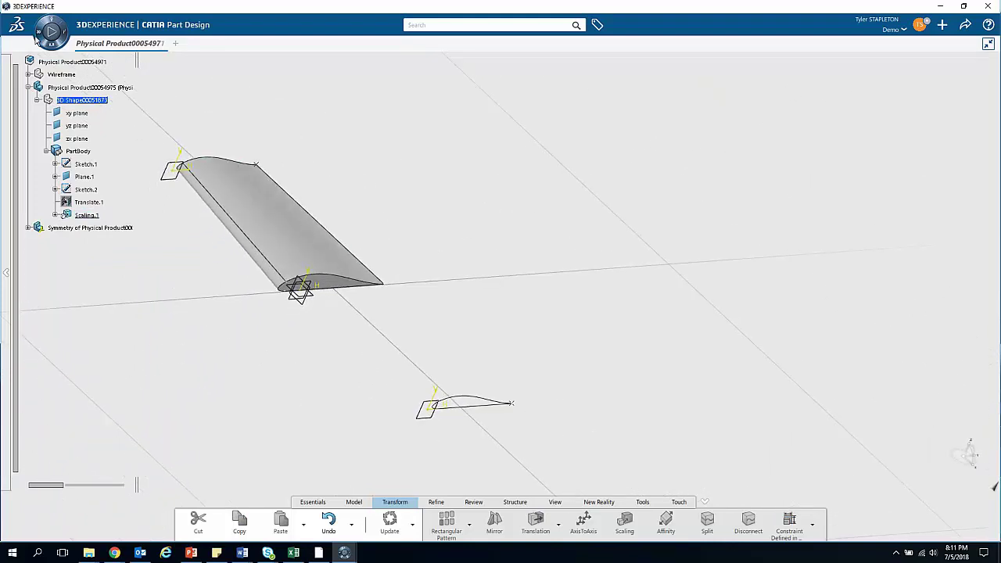
# Step: Switch to Generative Shape Design and create a multi-sections surface from the original airfoil sketch to the scaled airfoil
pyautogui.click(43, 38)
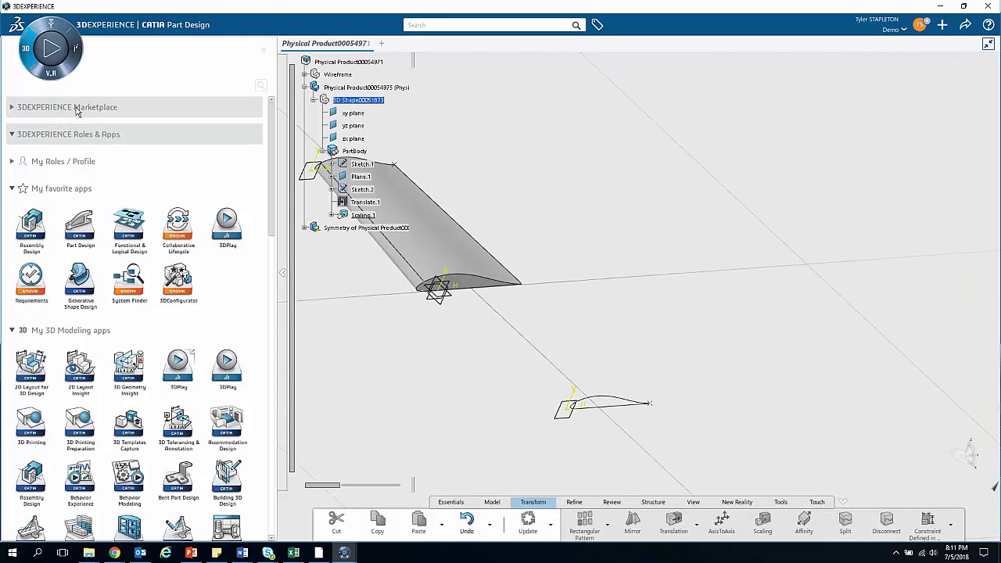
pyautogui.click(81, 284)
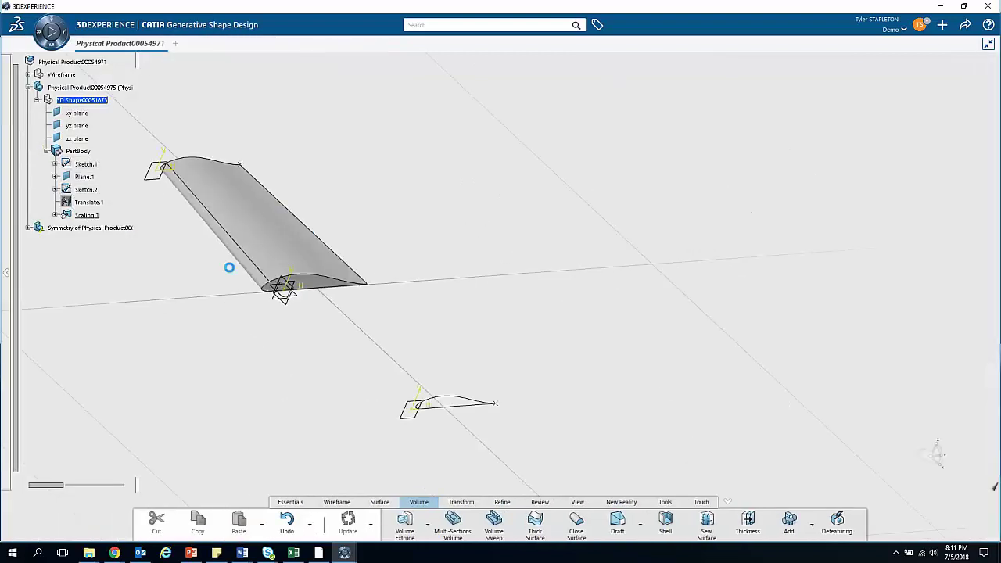
pyautogui.click(380, 503)
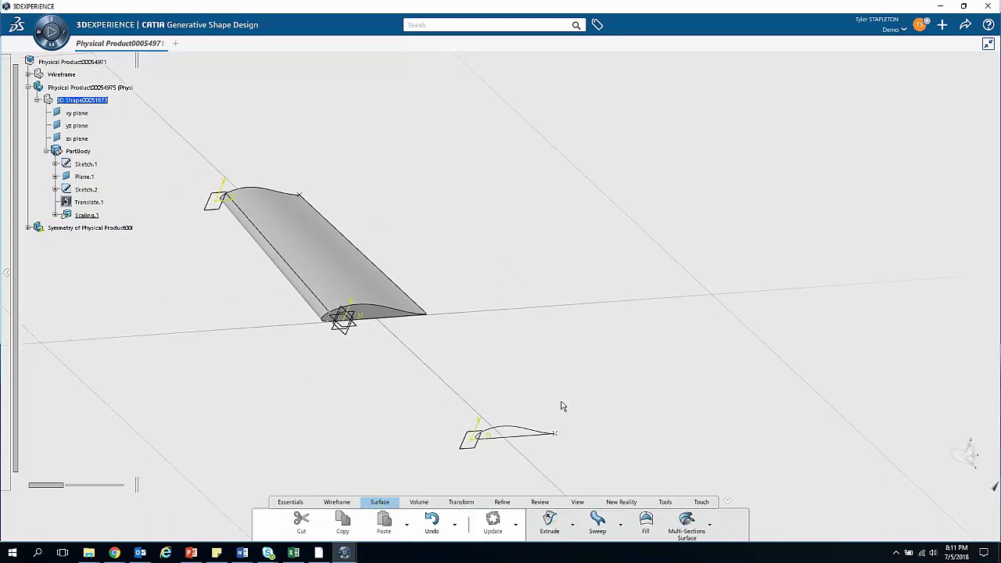
pyautogui.click(688, 524)
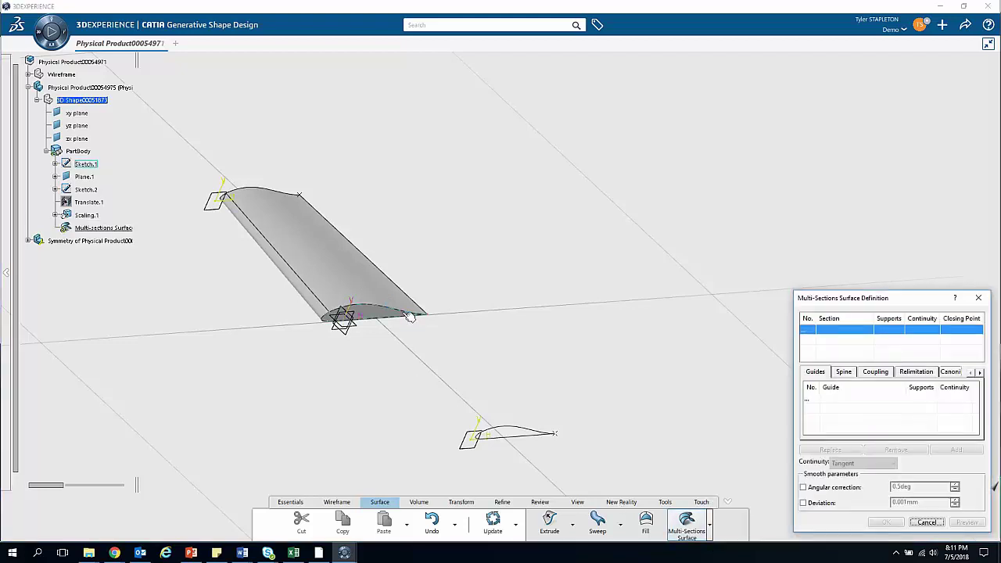
pyautogui.click(342, 318)
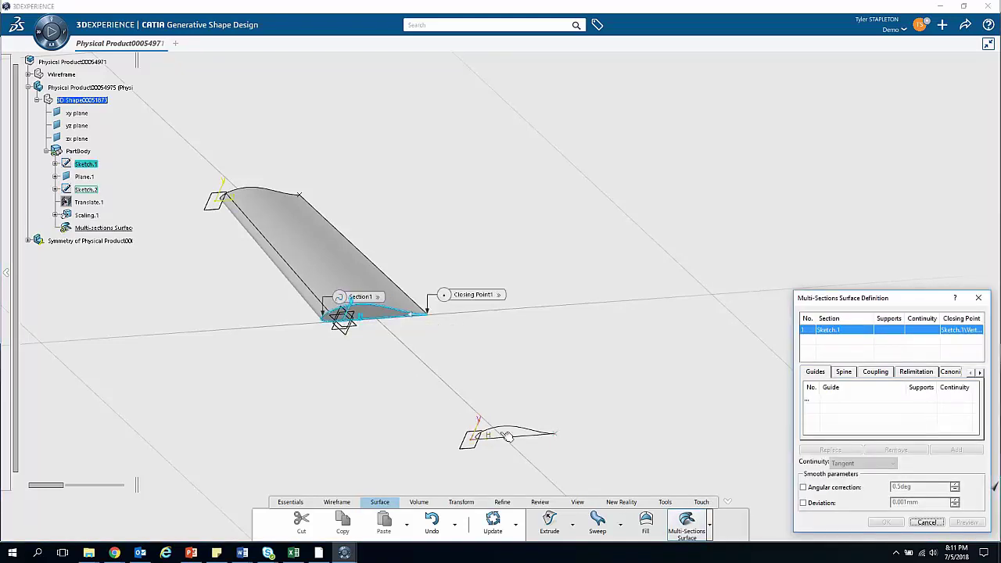
pyautogui.click(532, 437)
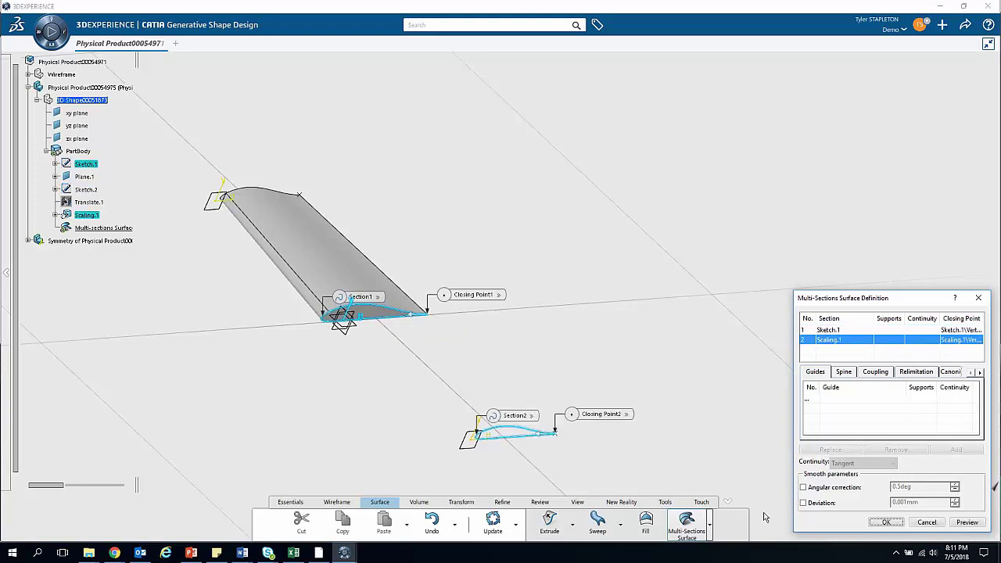
pyautogui.click(967, 522)
pyautogui.click(886, 522)
# Step: Switch from Generative Shape Design back to the Part Design app
pyautogui.moveTo(610, 426); pyautogui.dragTo(434, 407, button='middle')
pyautogui.moveTo(297, 423); pyautogui.dragTo(670, 428, button='middle')
pyautogui.moveTo(534, 409); pyautogui.dragTo(535, 448, button='middle')
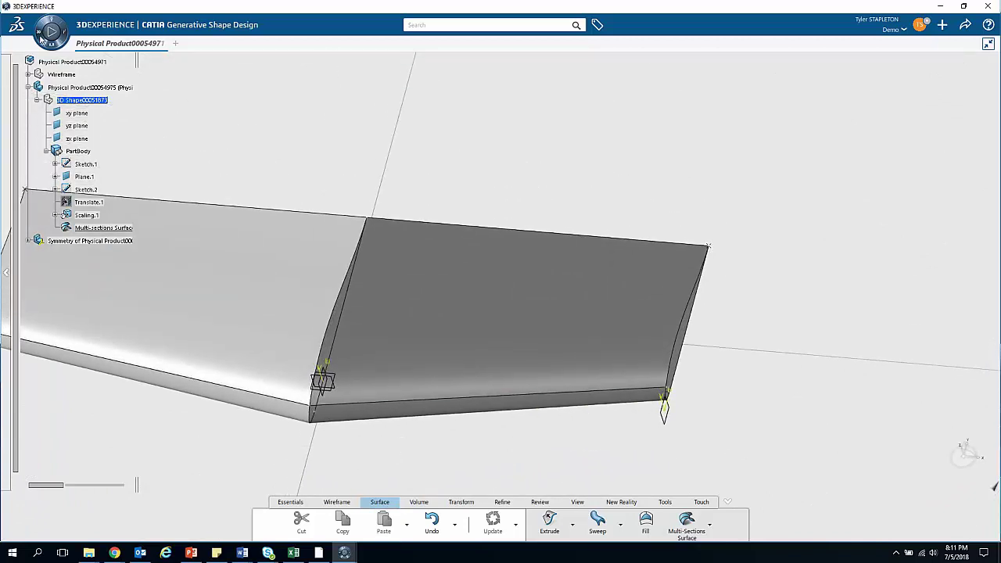
pyautogui.click(40, 39)
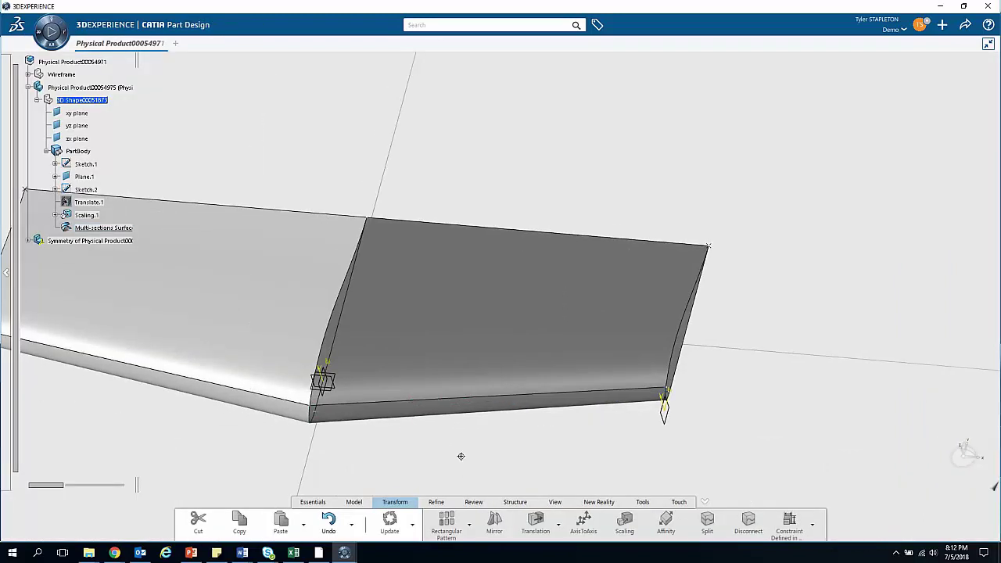
# Step: Examine the lofted wing surface along its leading edge, at its open tip and beside the mirrored half
pyautogui.moveTo(461, 456); pyautogui.dragTo(463, 491, button='middle')
pyautogui.moveTo(406, 423); pyautogui.dragTo(418, 373, button='middle')
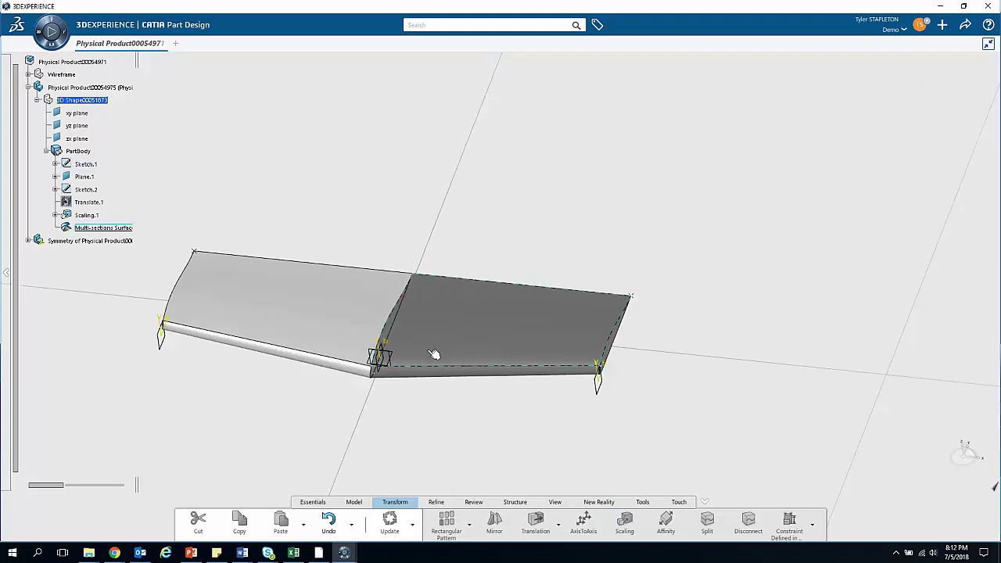
pyautogui.moveTo(485, 431); pyautogui.dragTo(477, 348, button='middle')
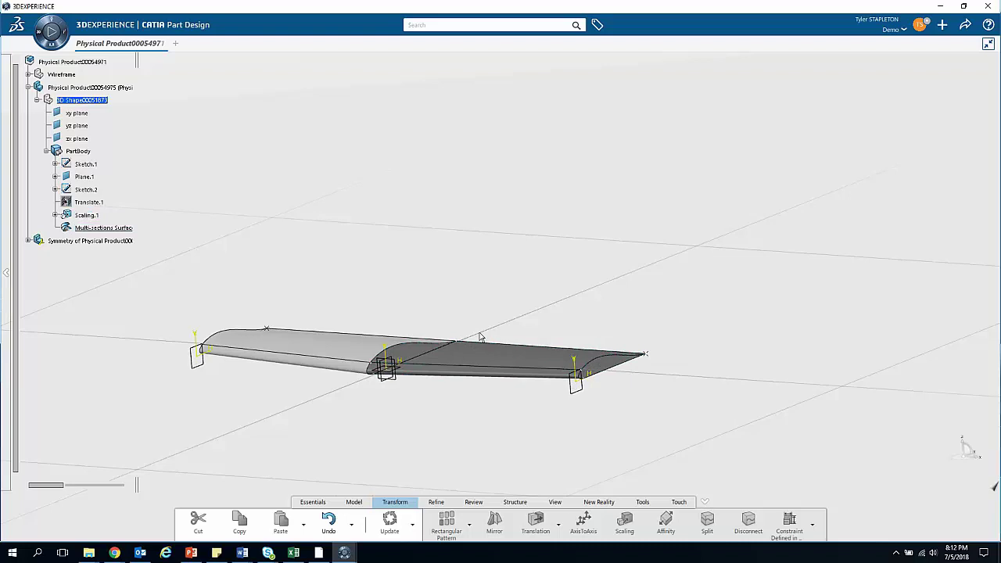
pyautogui.moveTo(543, 431); pyautogui.dragTo(512, 315, button='middle')
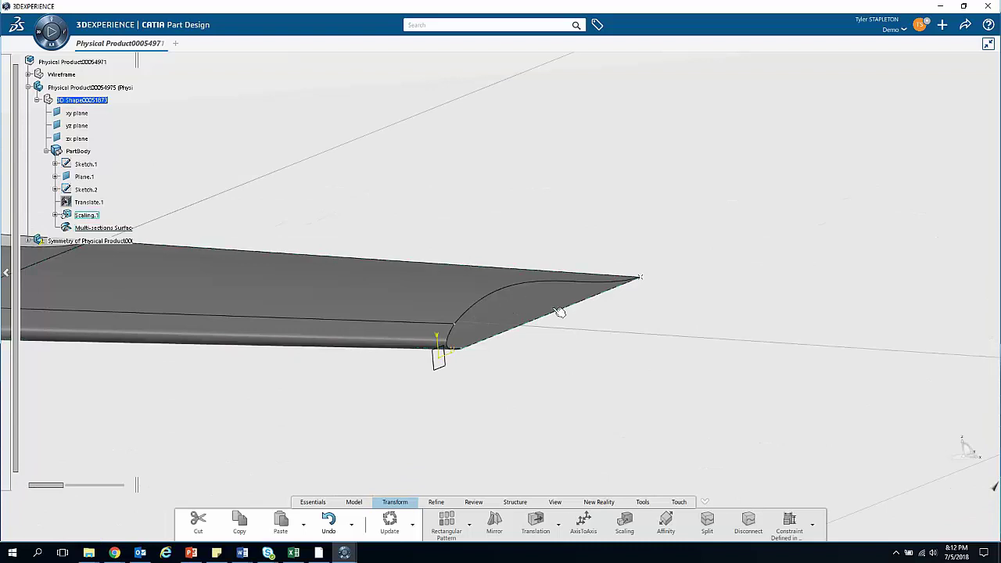
pyautogui.moveTo(268, 382); pyautogui.dragTo(628, 360, button='middle')
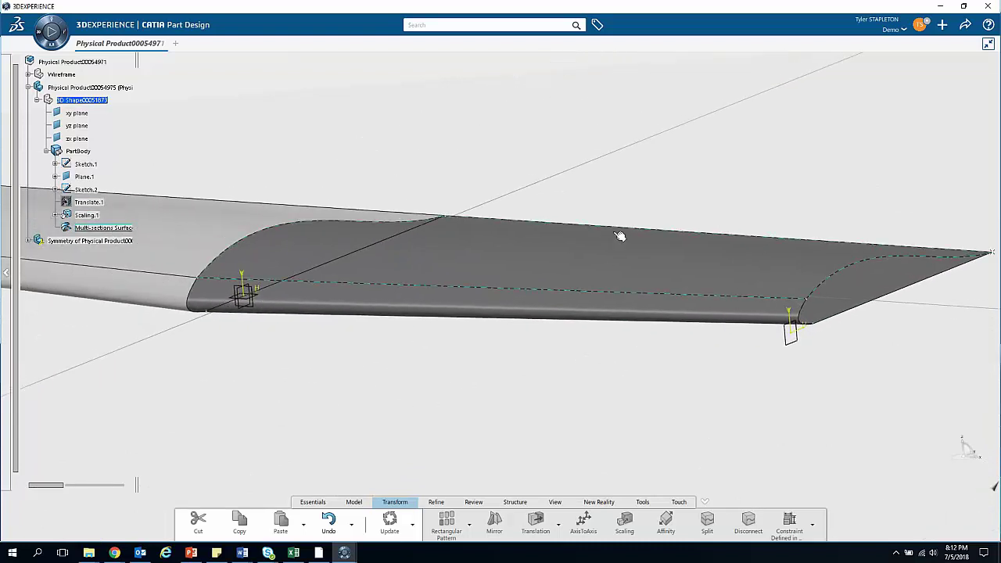
pyautogui.moveTo(503, 338); pyautogui.dragTo(504, 373, button='middle')
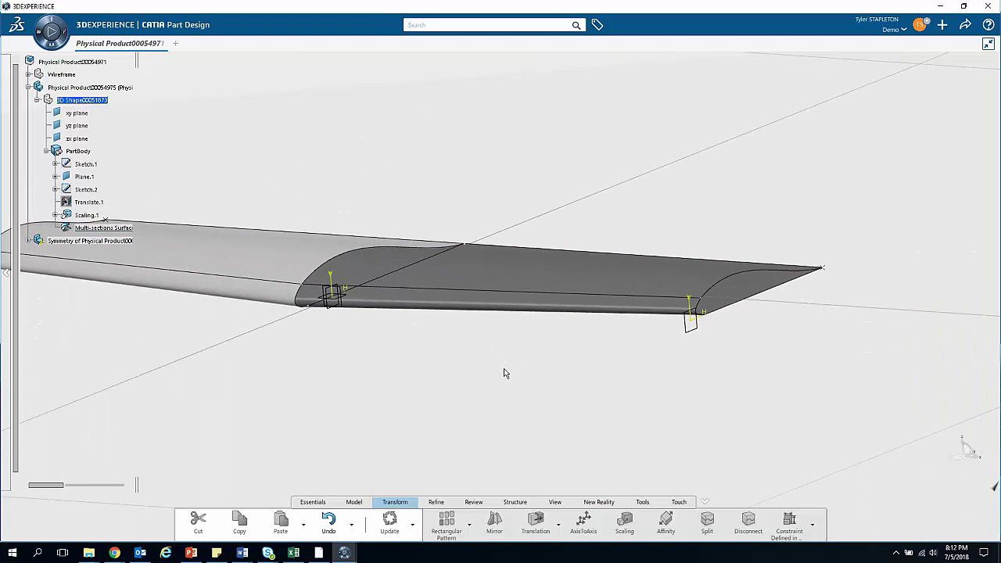
pyautogui.moveTo(448, 348); pyautogui.dragTo(428, 412, button='middle')
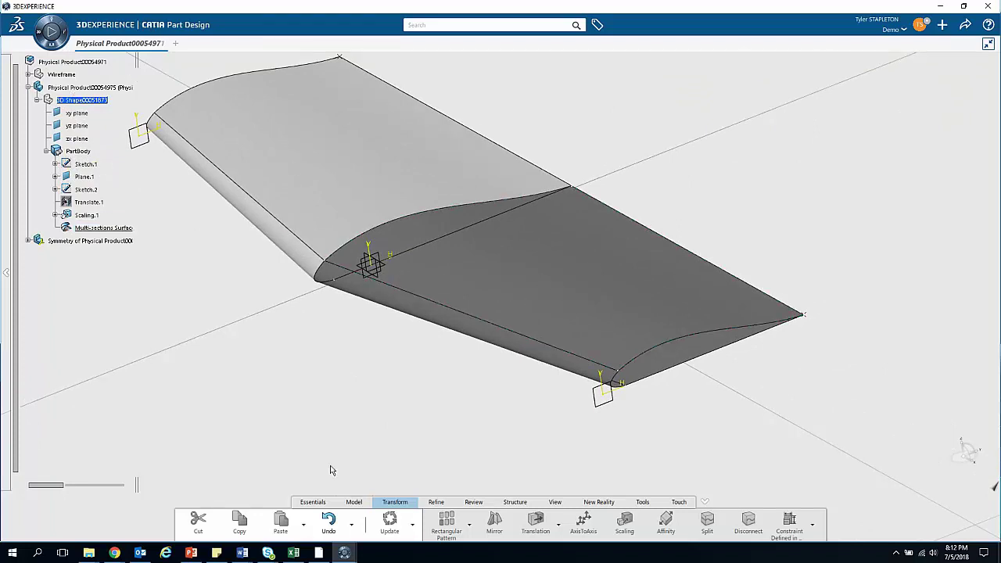
pyautogui.click(353, 503)
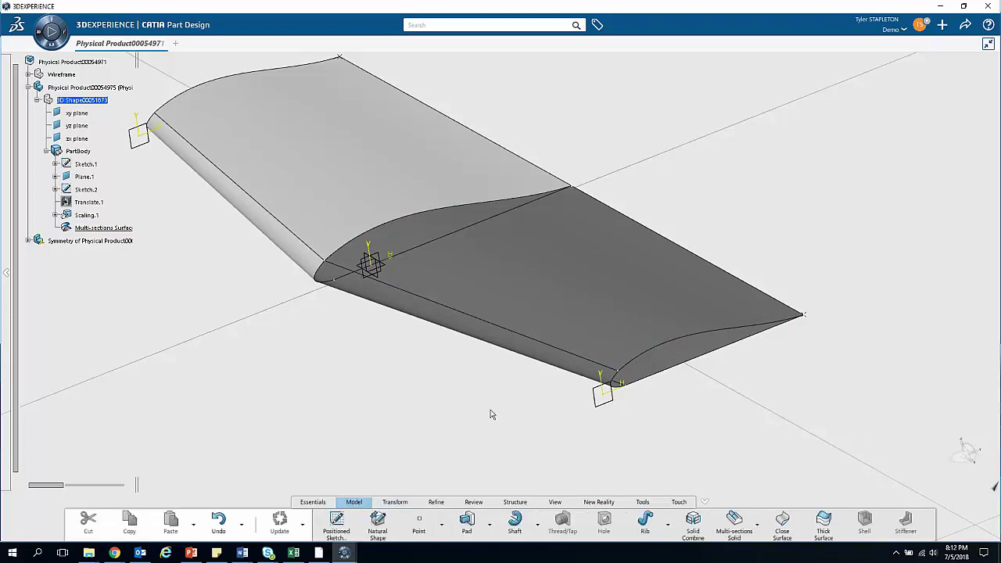
# Step: Thicken the multi-sections wing surface with a 1 mm first offset and 0 mm second offset, reversing the offset direction
pyautogui.click(824, 525)
pyautogui.moveTo(670, 415); pyautogui.dragTo(659, 439, button='middle')
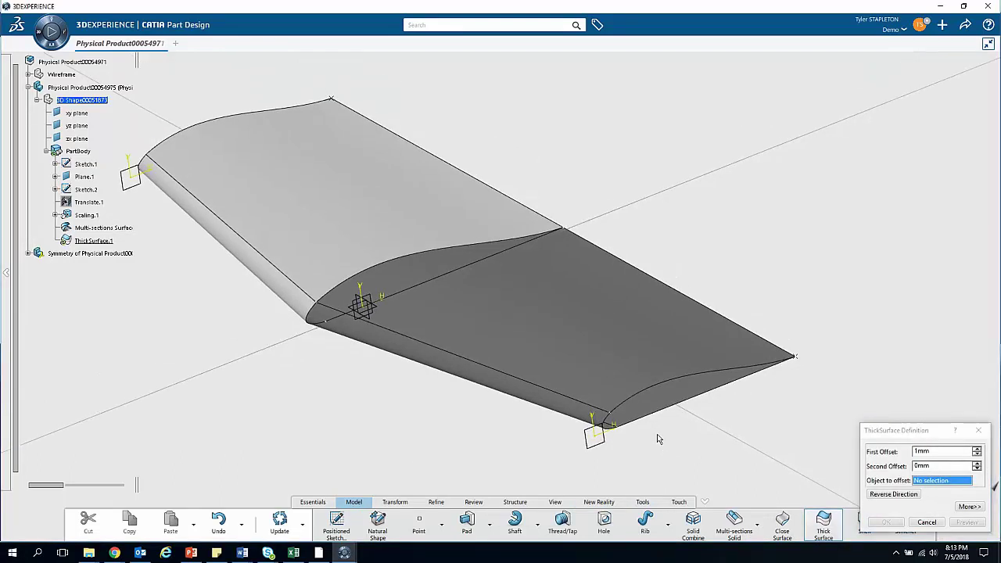
pyautogui.click(563, 324)
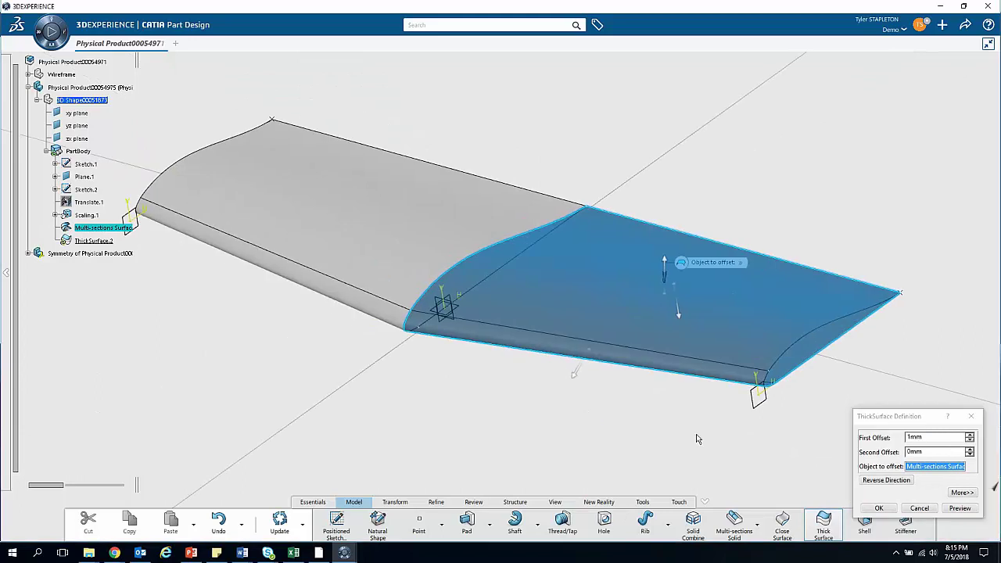
pyautogui.moveTo(697, 438); pyautogui.dragTo(625, 409, button='middle')
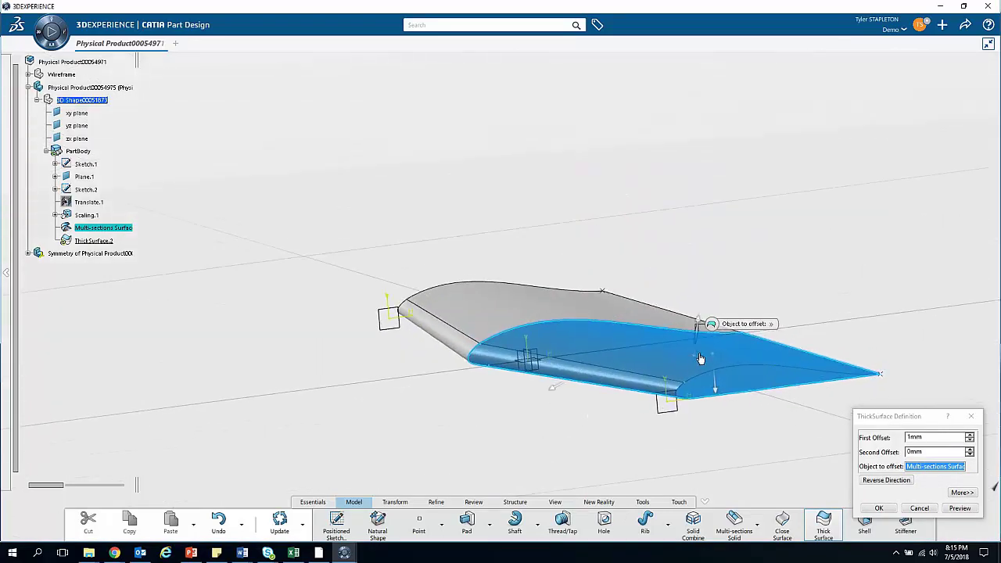
pyautogui.click(877, 480)
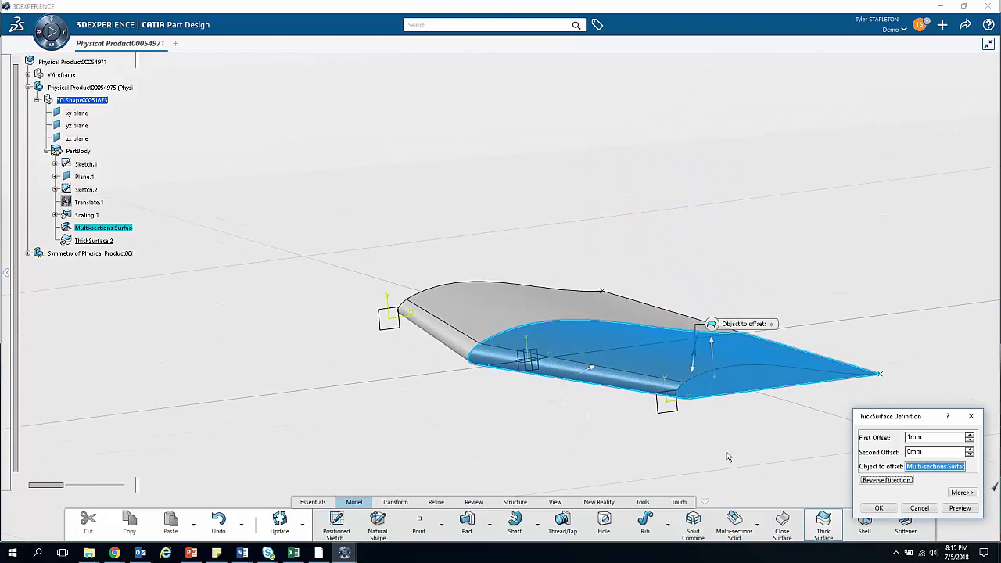
pyautogui.click(959, 508)
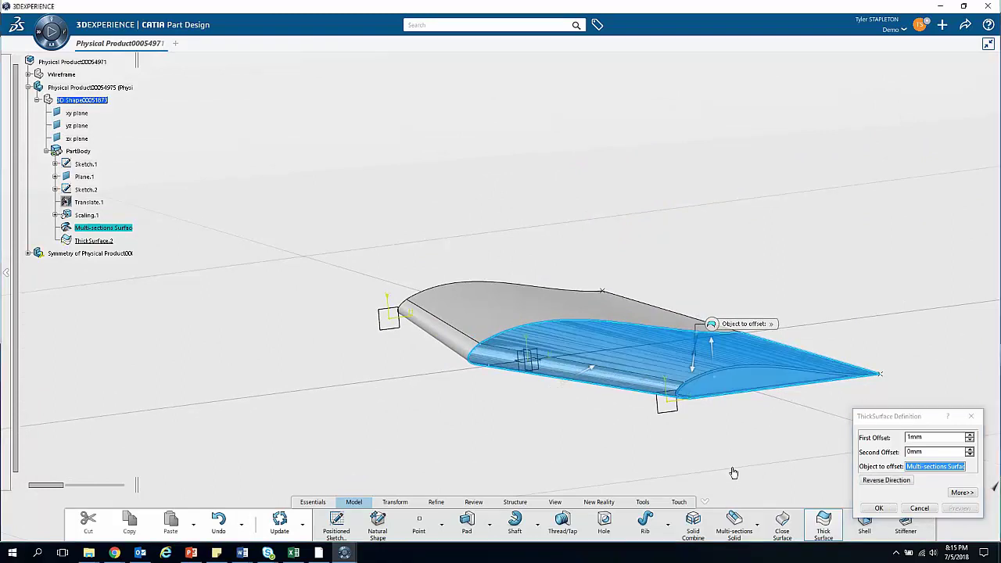
pyautogui.moveTo(733, 471); pyautogui.dragTo(712, 438, button='middle')
pyautogui.click(878, 508)
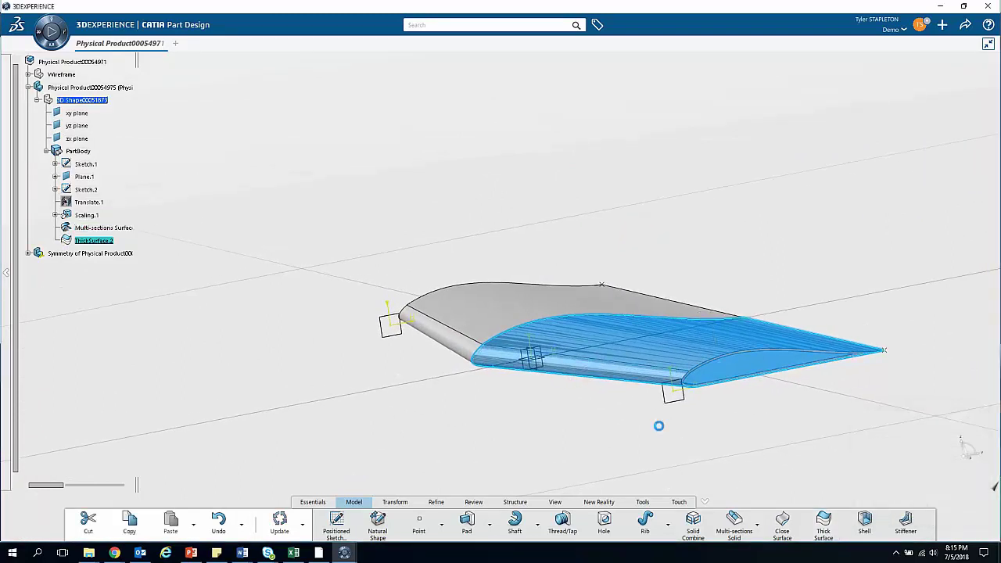
pyautogui.click(804, 461)
# Step: Hide the multi-sections surface that overlaps the thickened wing skin
pyautogui.moveTo(761, 444); pyautogui.dragTo(620, 403, button='middle')
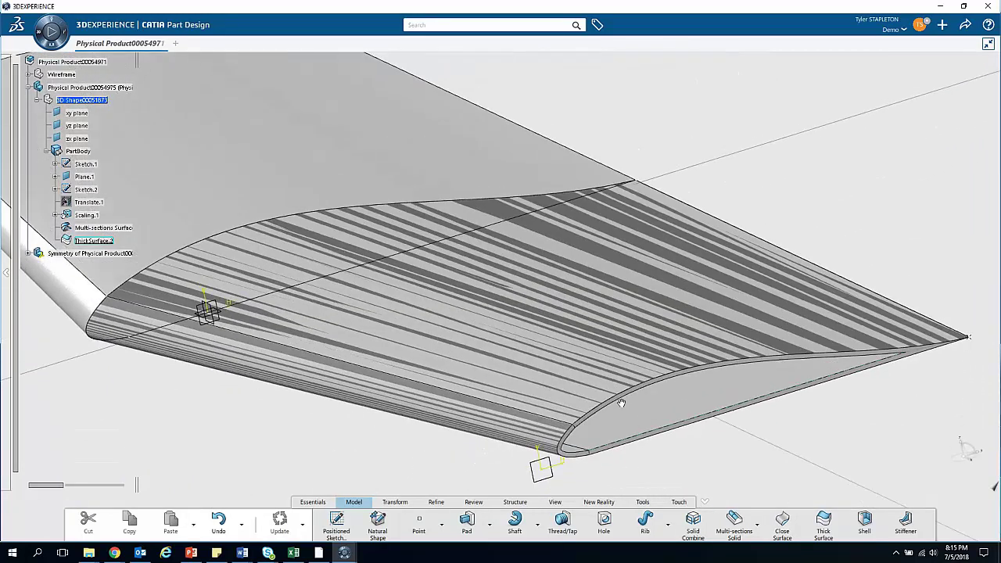
pyautogui.moveTo(366, 455); pyautogui.dragTo(537, 304, button='middle')
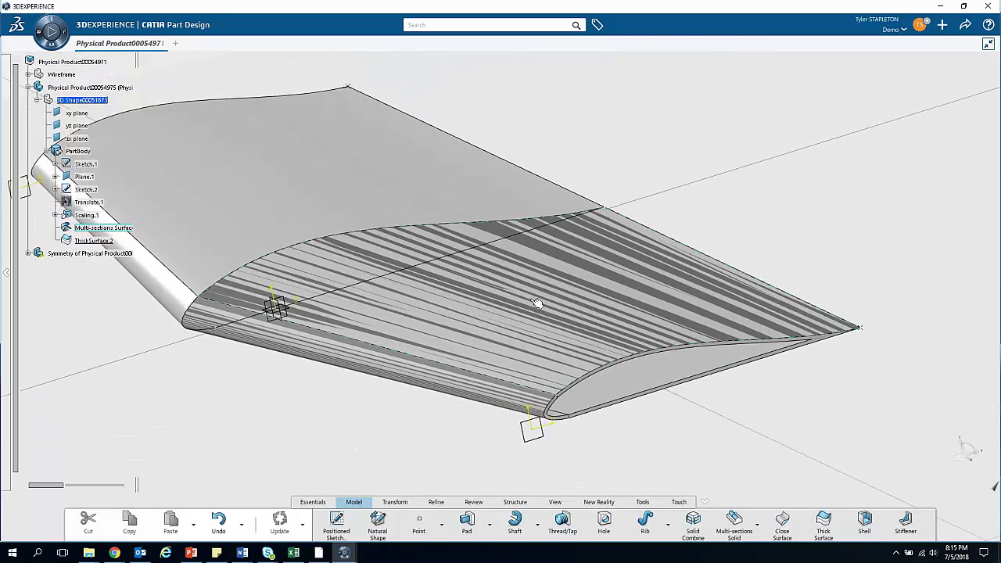
pyautogui.moveTo(386, 398); pyautogui.dragTo(391, 449, button='middle')
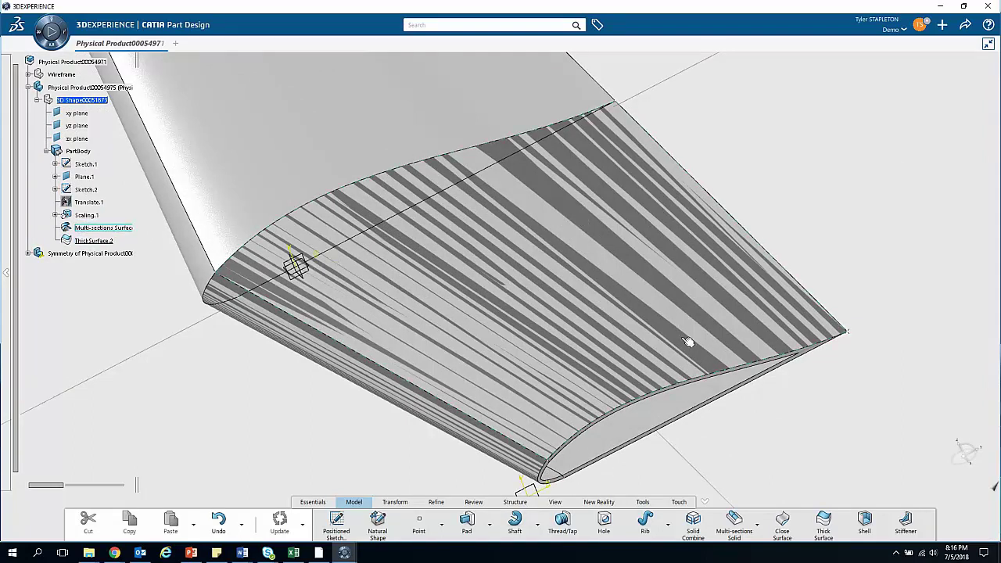
pyautogui.rightClick(87, 229)
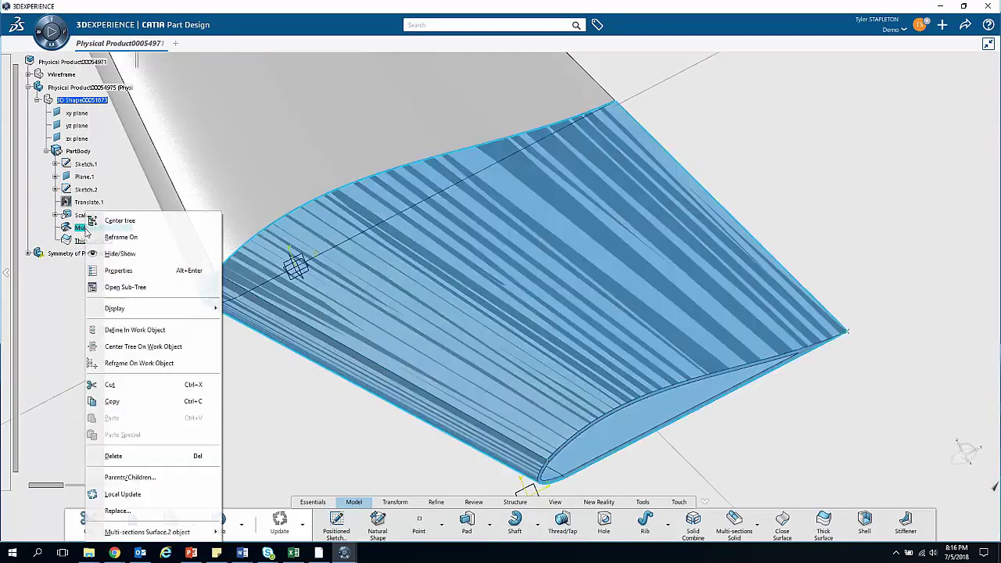
pyautogui.click(113, 253)
# Step: Activate the root physical product in Assembly Design and update it so the mirrored half matches the thickened wing
pyautogui.moveTo(469, 388); pyautogui.dragTo(583, 322, button='middle')
pyautogui.moveTo(312, 389); pyautogui.dragTo(537, 405, button='middle')
pyautogui.moveTo(368, 402); pyautogui.dragTo(605, 334, button='middle')
pyautogui.moveTo(391, 389); pyautogui.dragTo(556, 244, button='middle')
pyautogui.moveTo(288, 450); pyautogui.dragTo(376, 401, button='middle')
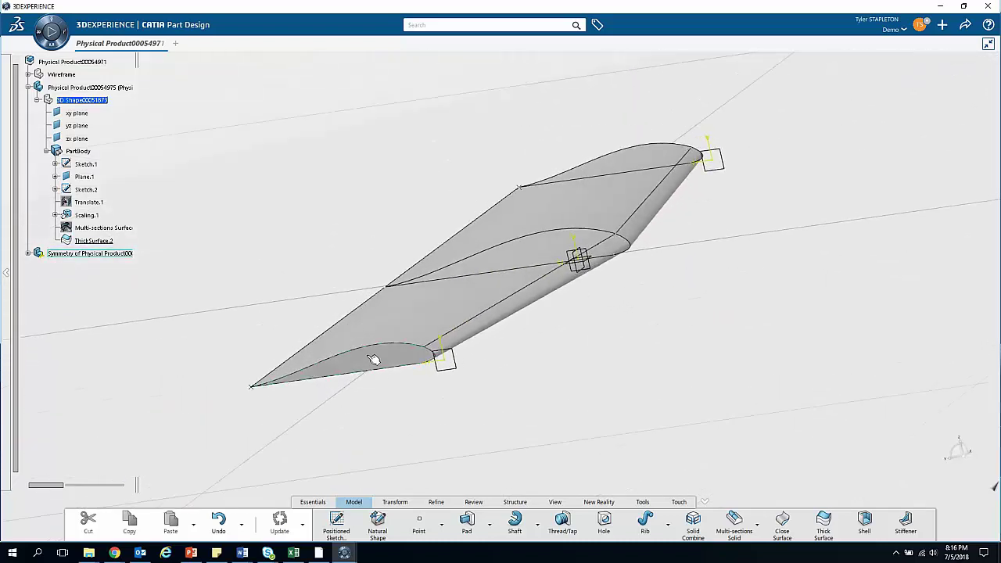
pyautogui.doubleClick(58, 63)
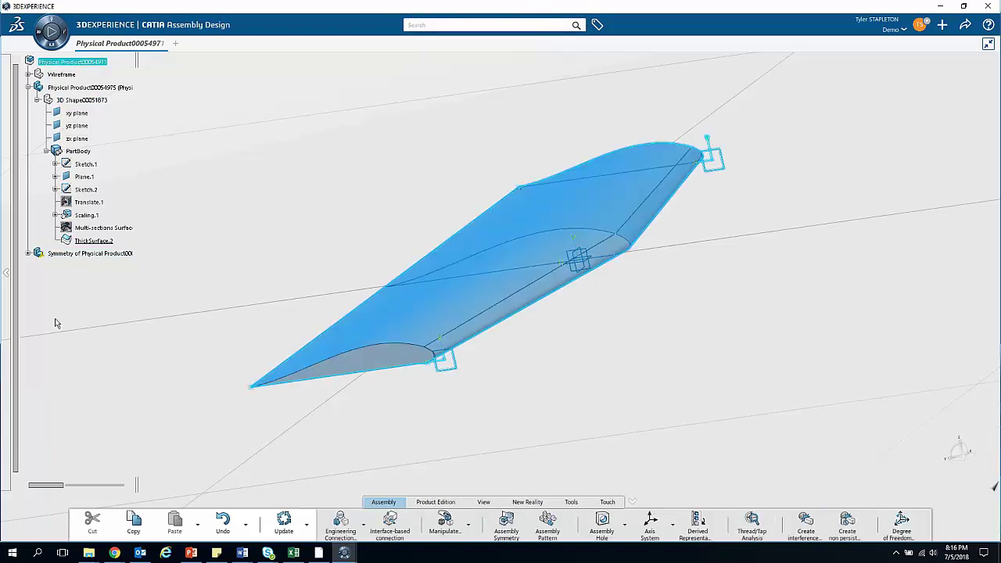
pyautogui.click(284, 524)
pyautogui.click(431, 398)
pyautogui.moveTo(352, 409); pyautogui.dragTo(517, 327, button='middle')
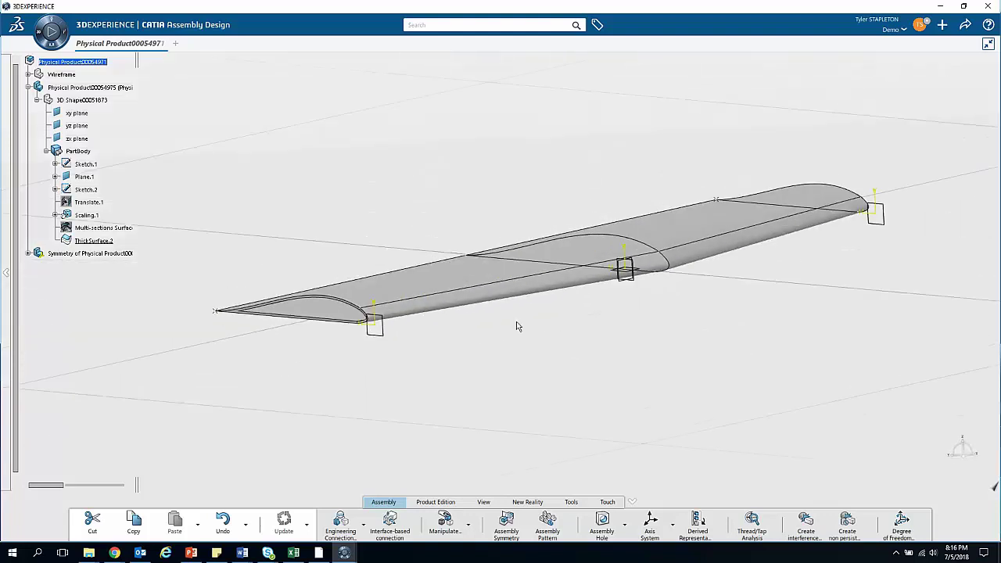
pyautogui.moveTo(696, 357); pyautogui.dragTo(554, 389, button='middle')
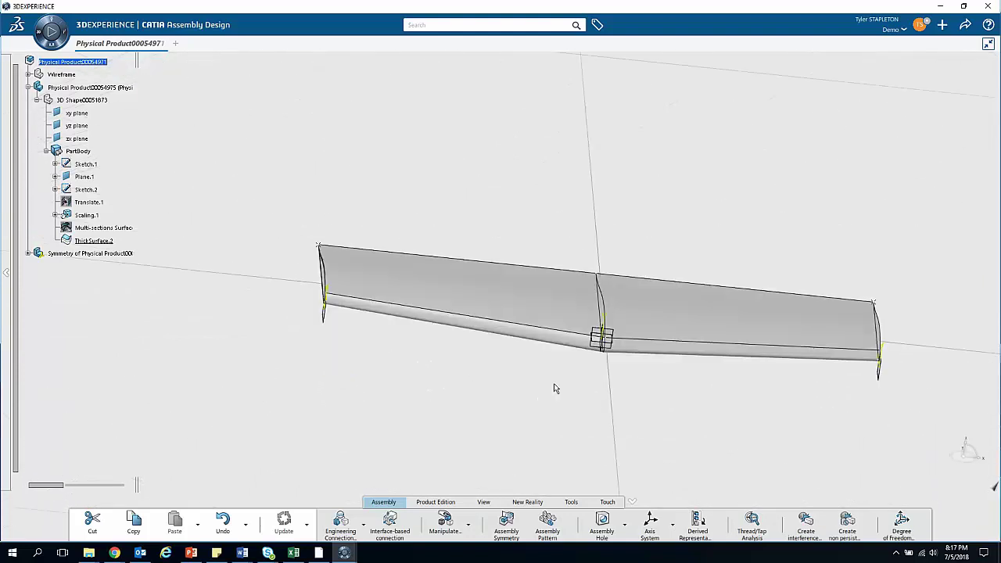
pyautogui.moveTo(482, 368); pyautogui.dragTo(674, 288, button='middle')
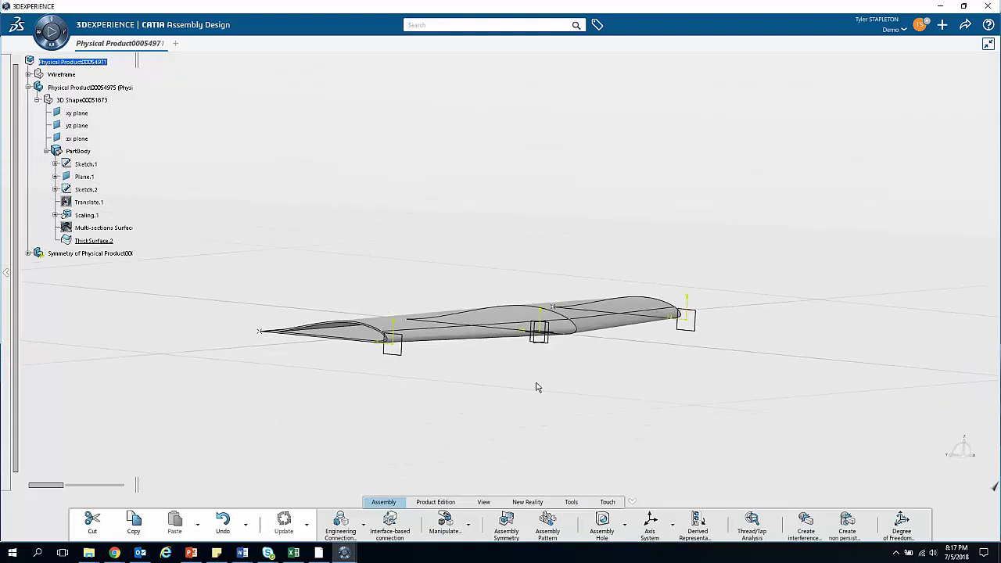